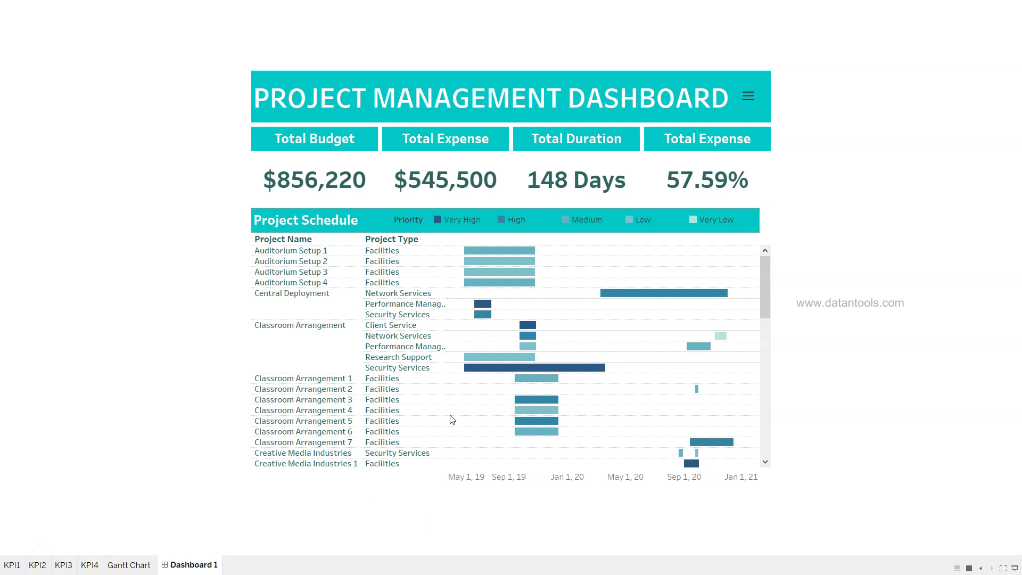
Look over the project schedule's Gantt bars and the KPI figures on the dashboard.
drag(767, 286, 739, 274)
scroll(591, 392, down, 1)
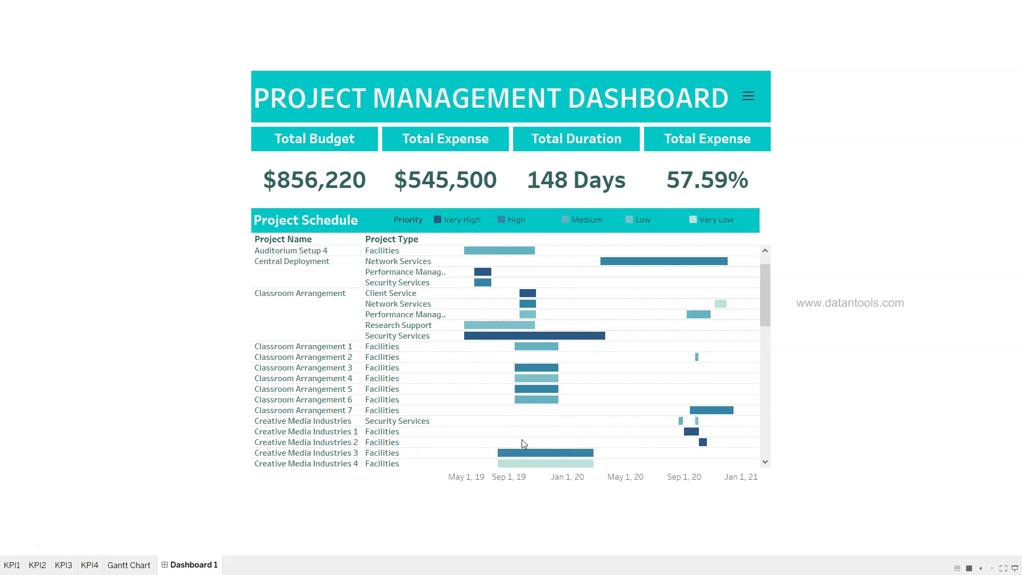
scroll(524, 443, down, 3)
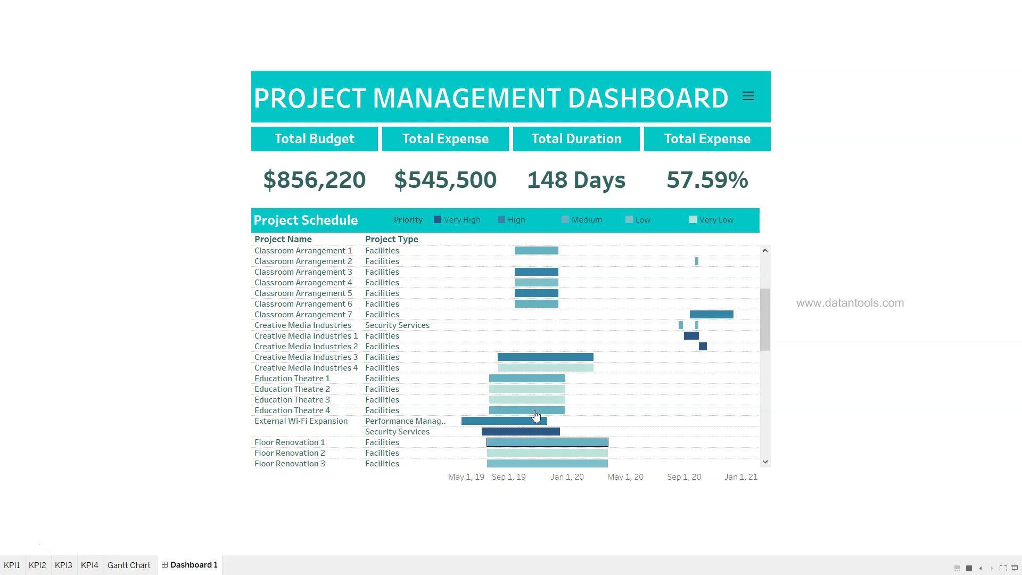
mouse_move(562, 373)
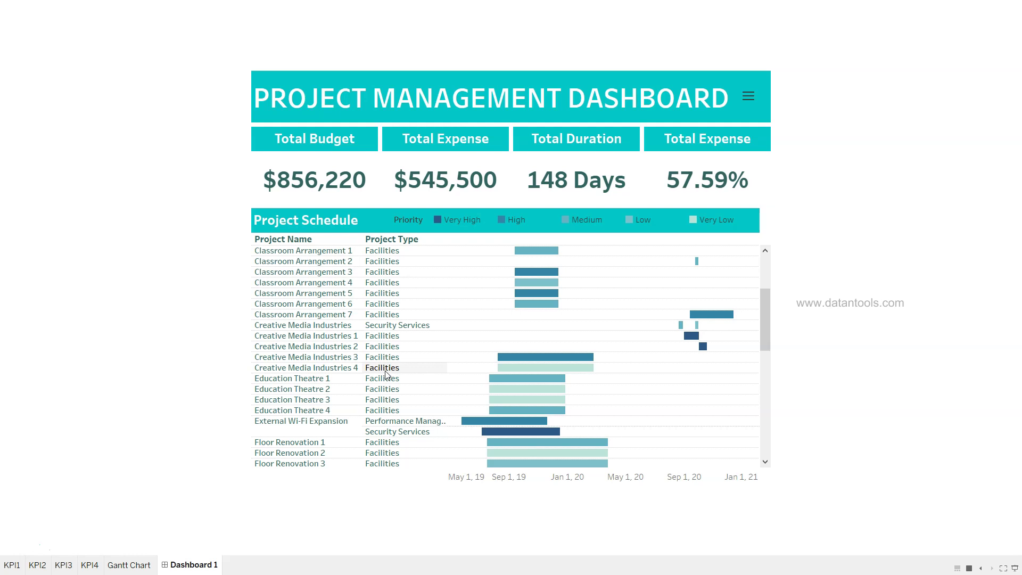
mouse_move(514, 371)
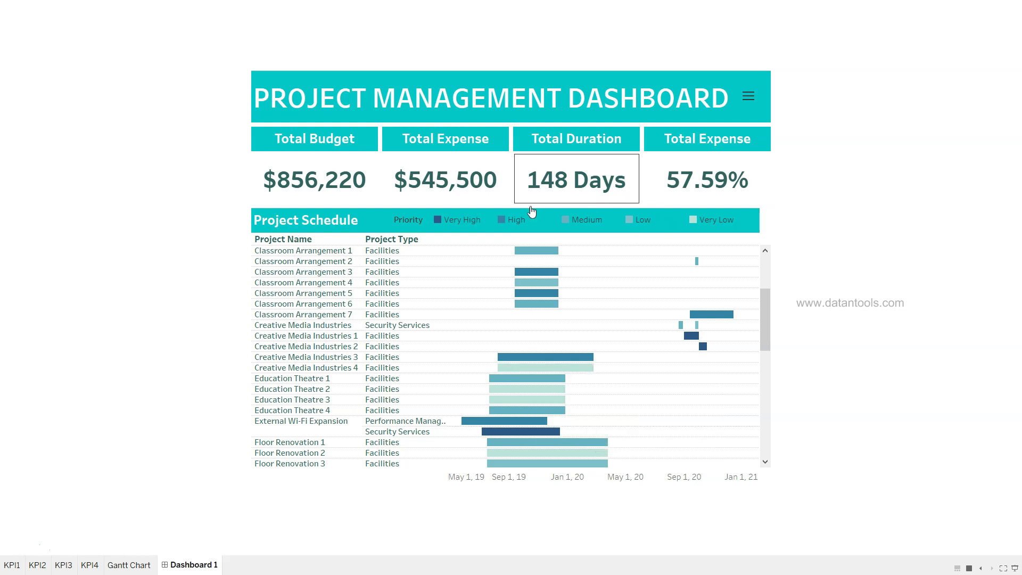
mouse_move(334, 160)
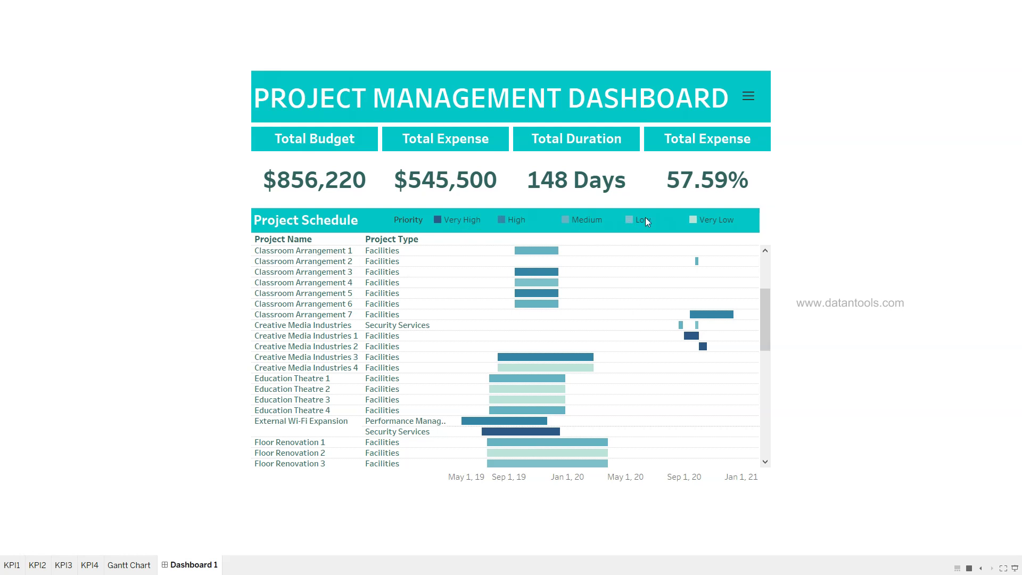
Reveal the dashboard's filters and restrict Project Manager to only the second manager listed.
click(748, 97)
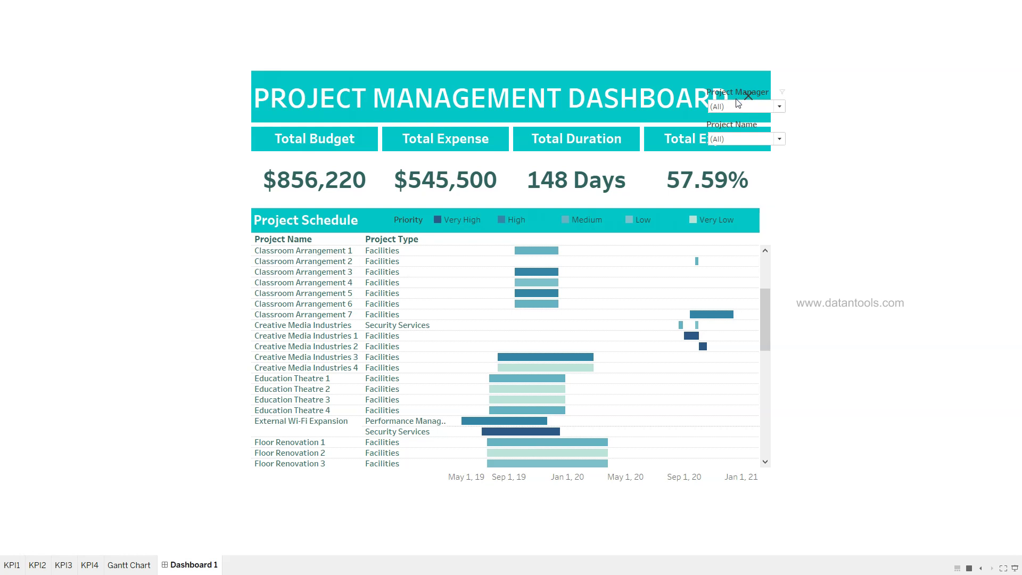
click(756, 108)
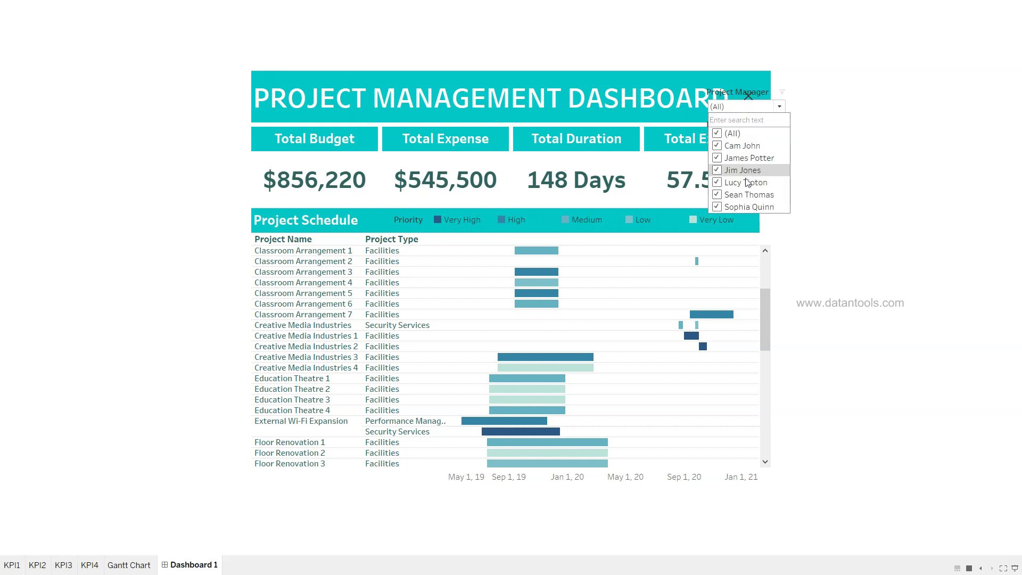
click(716, 134)
click(717, 158)
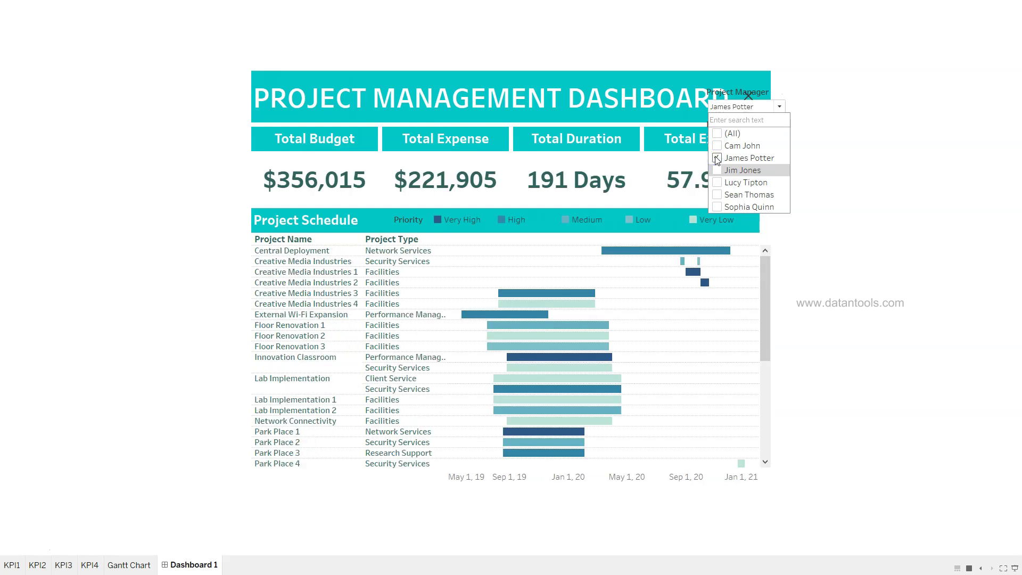
Try other managers in the Project Manager filter, leaving only the last one listed selected.
click(716, 158)
click(717, 170)
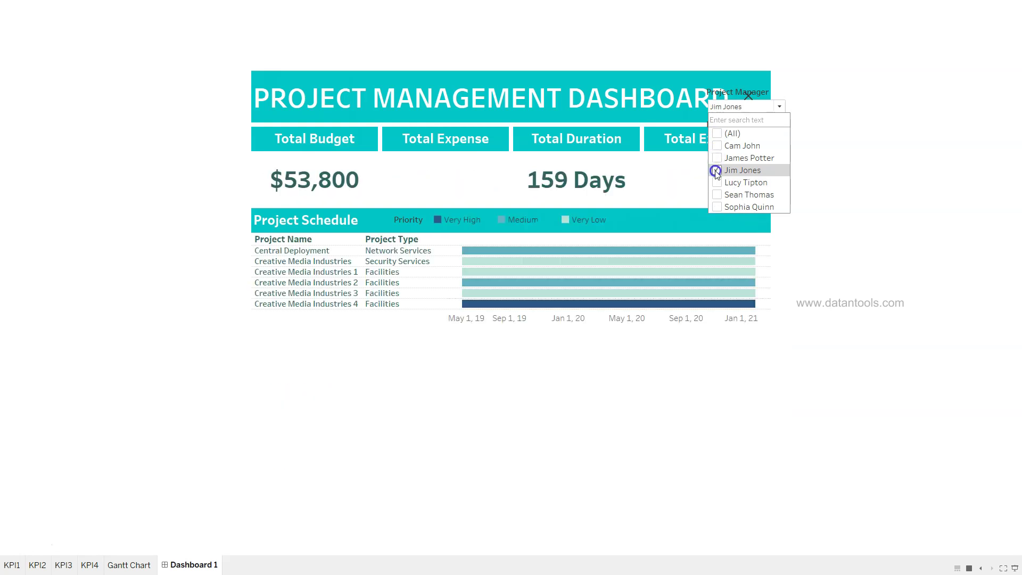
click(717, 170)
click(717, 194)
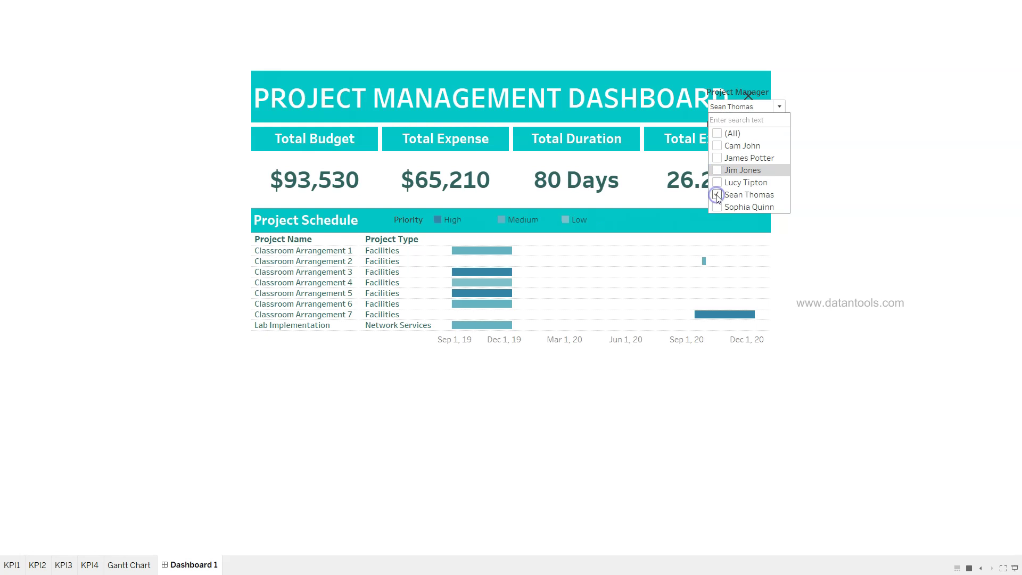
click(717, 206)
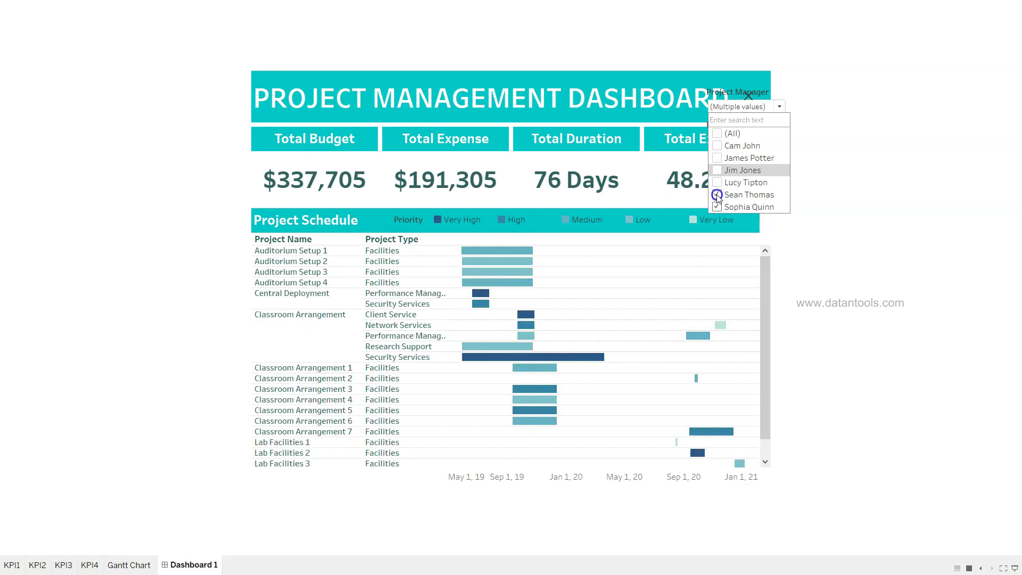
click(717, 195)
click(823, 233)
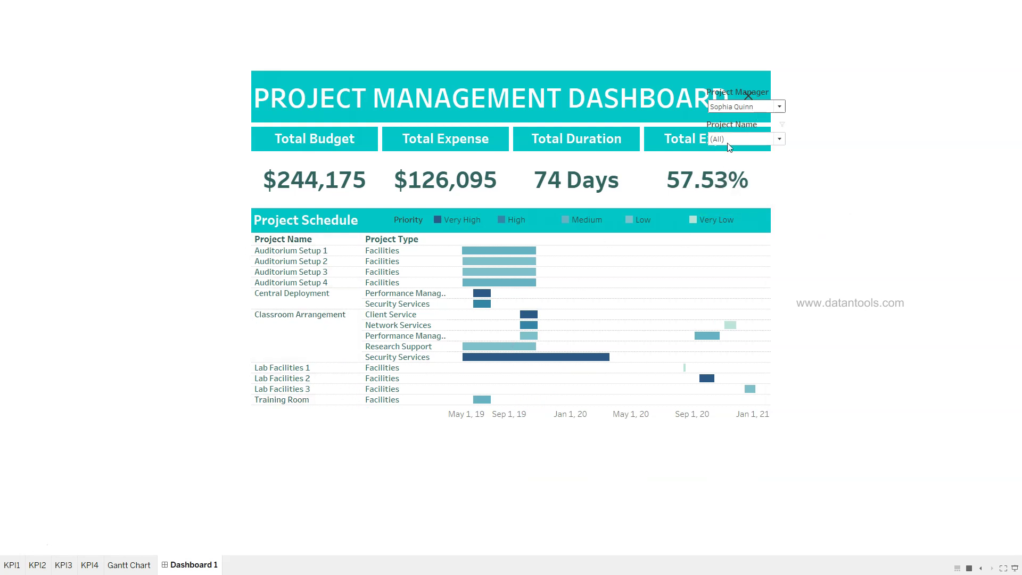
Browse the options of the Project Name filter and hide the dashboard's filters.
click(748, 140)
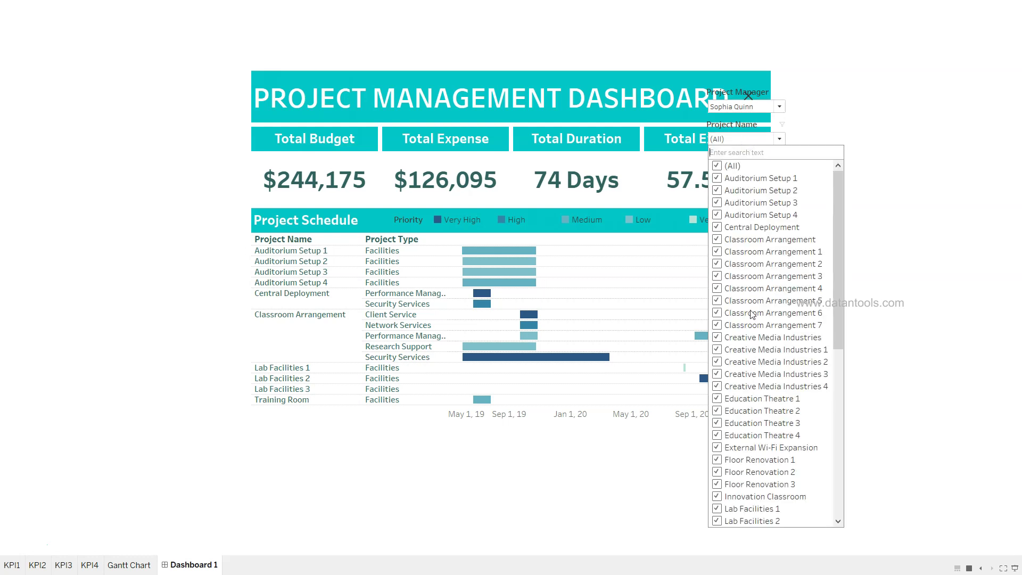
scroll(753, 413, down, 7)
scroll(752, 413, up, 6)
click(899, 175)
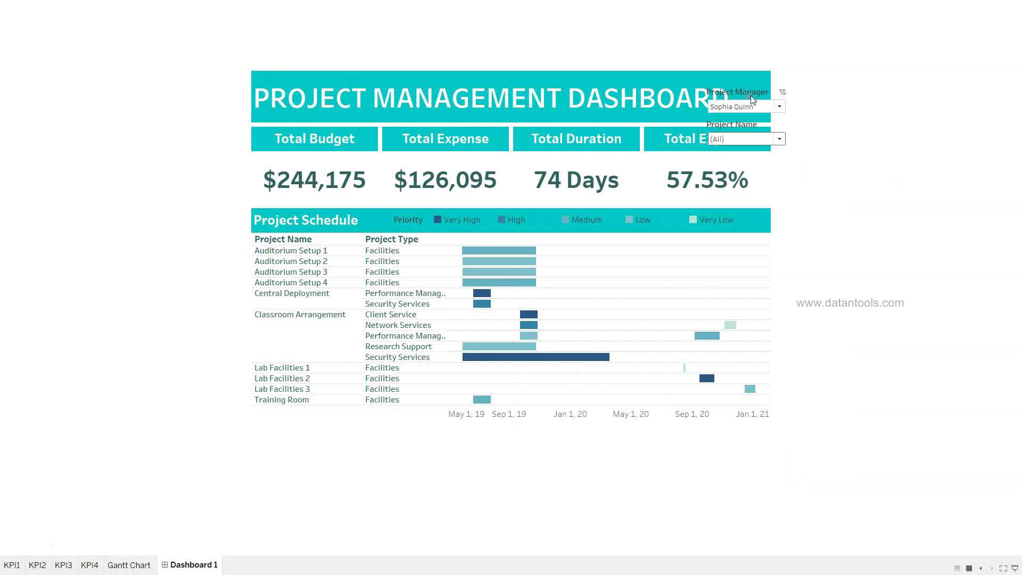
click(751, 98)
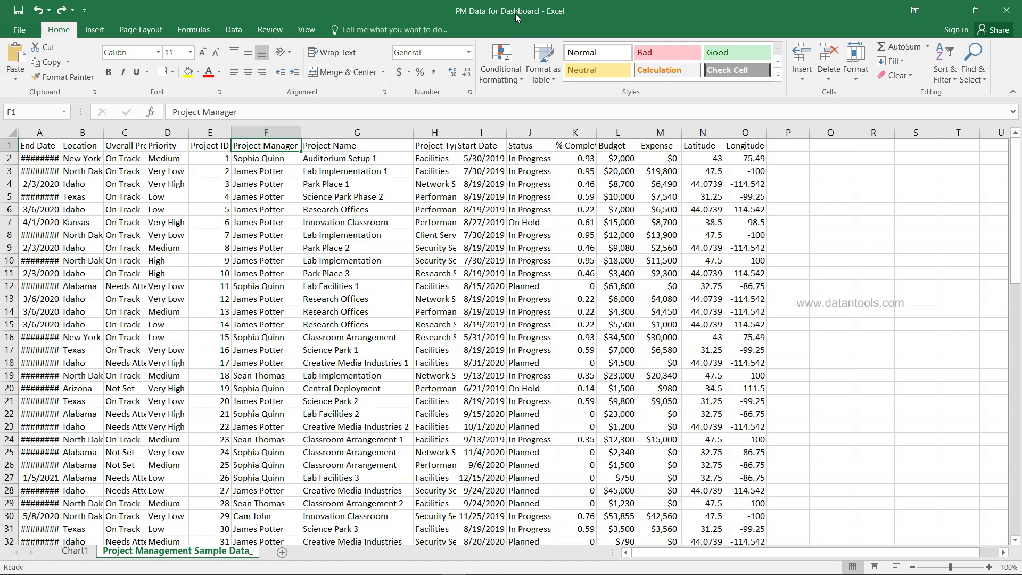
In the Excel workbook PM Data for Dashboard, fit the End Date and Overall Project Health columns to their contents.
double_click(60, 132)
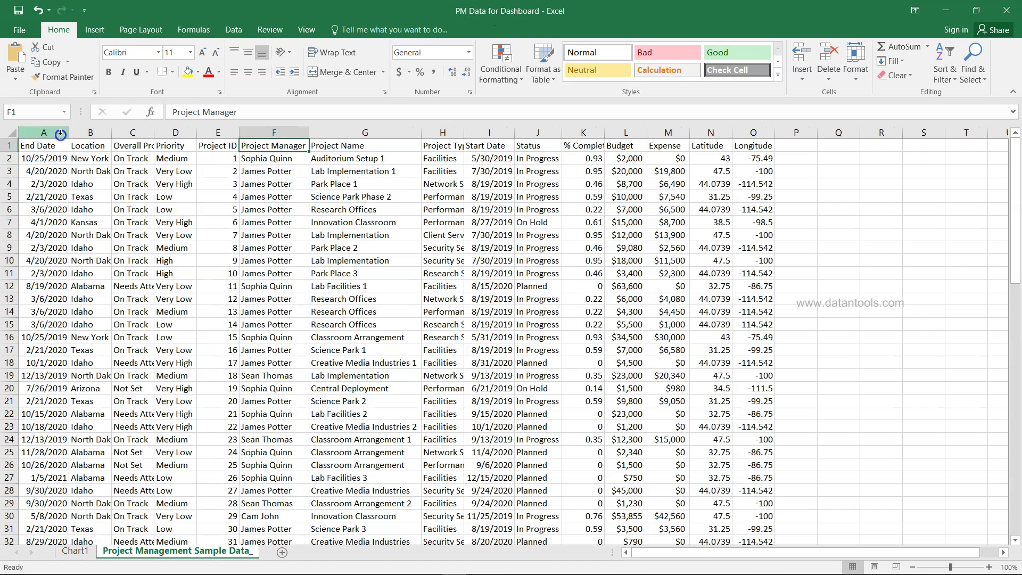
click(159, 134)
double_click(159, 134)
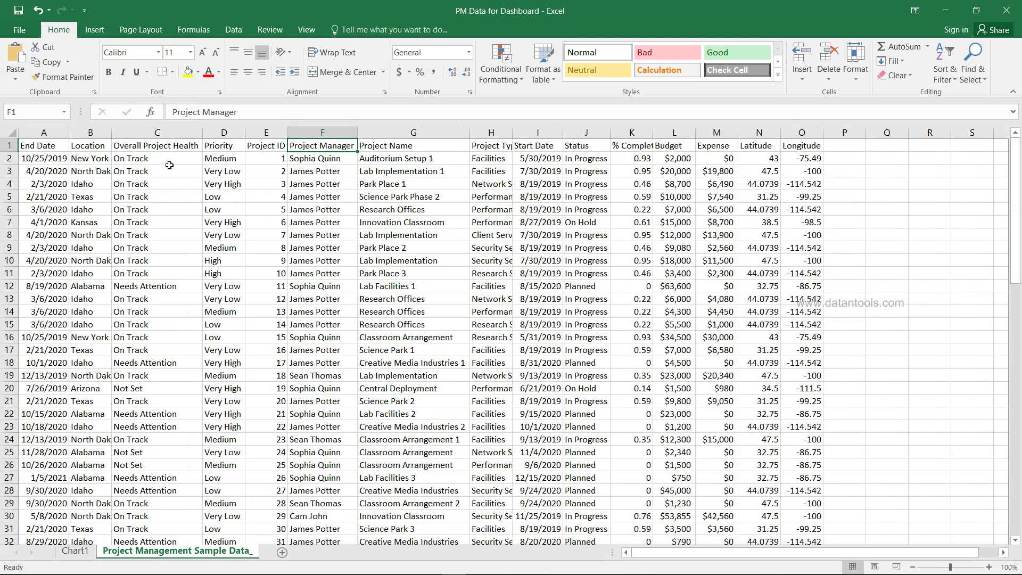
Review the sample data's fields one by one, from Overall Project Health across to Budget.
click(169, 166)
click(212, 150)
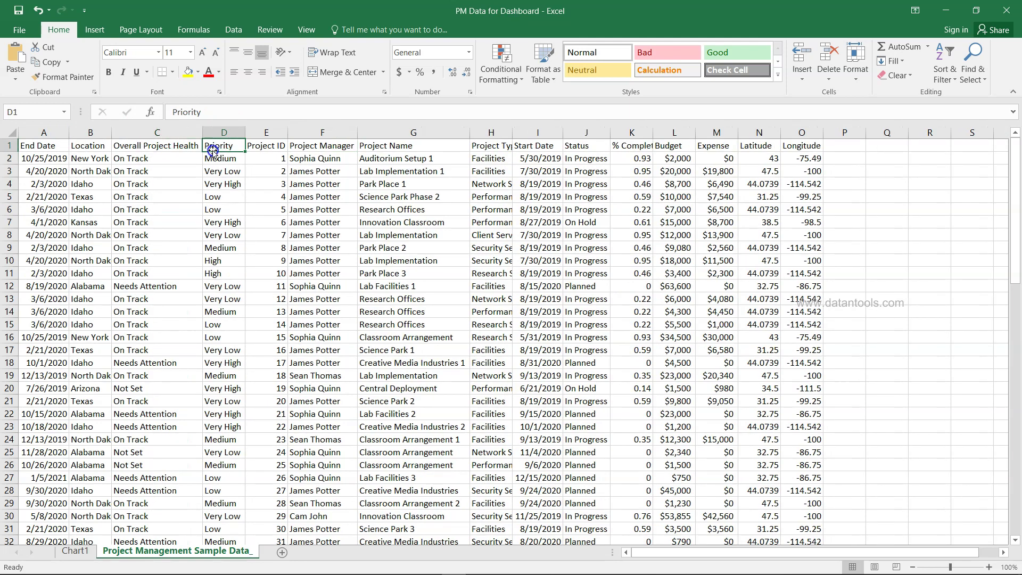
click(264, 150)
click(298, 150)
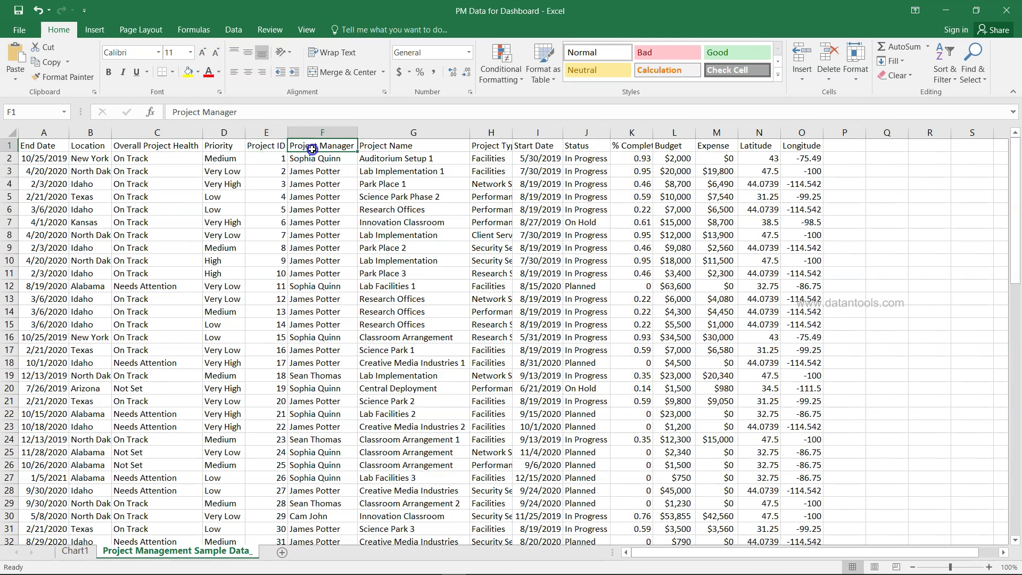
click(393, 155)
click(483, 144)
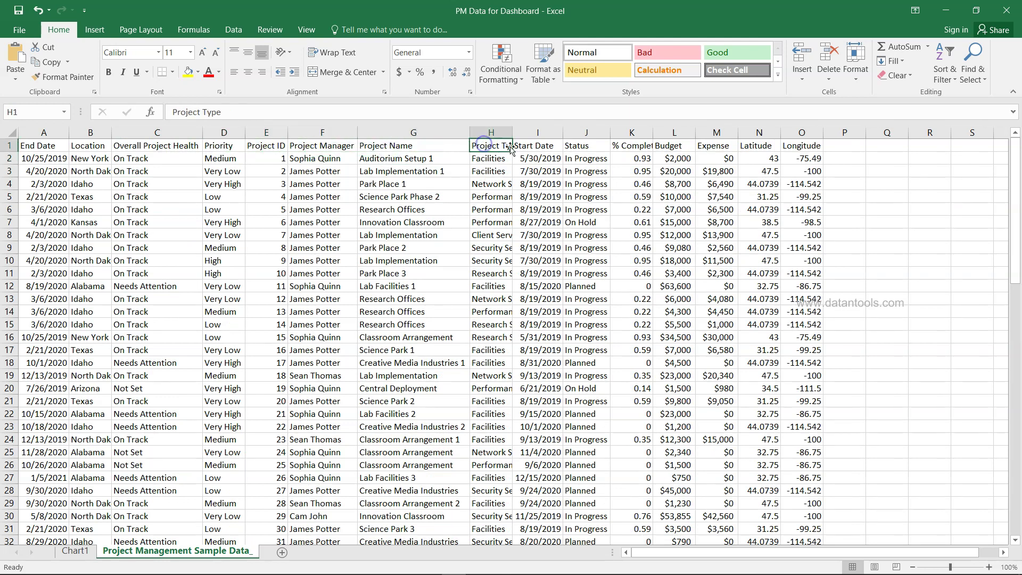
click(538, 147)
click(572, 147)
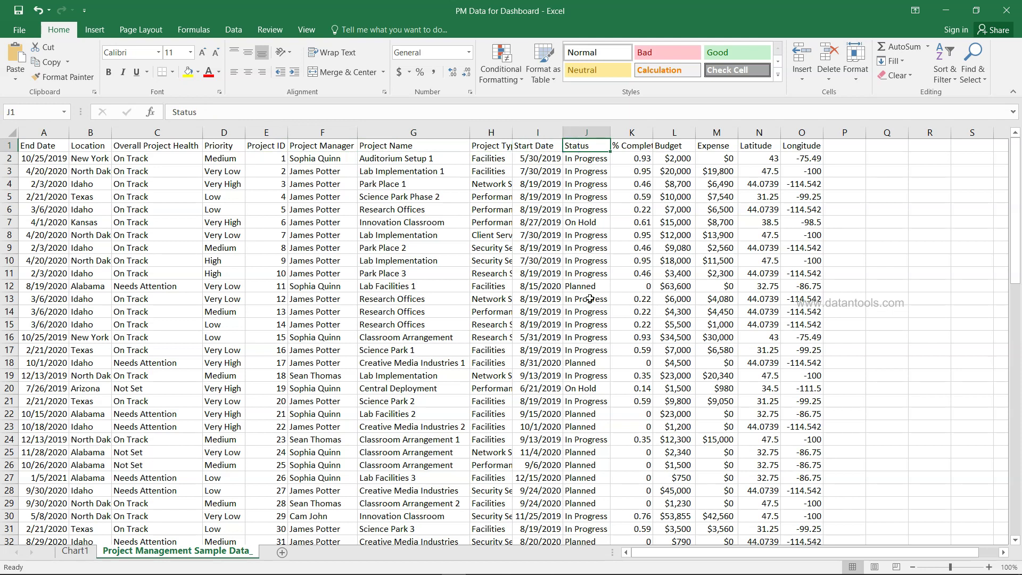
click(644, 147)
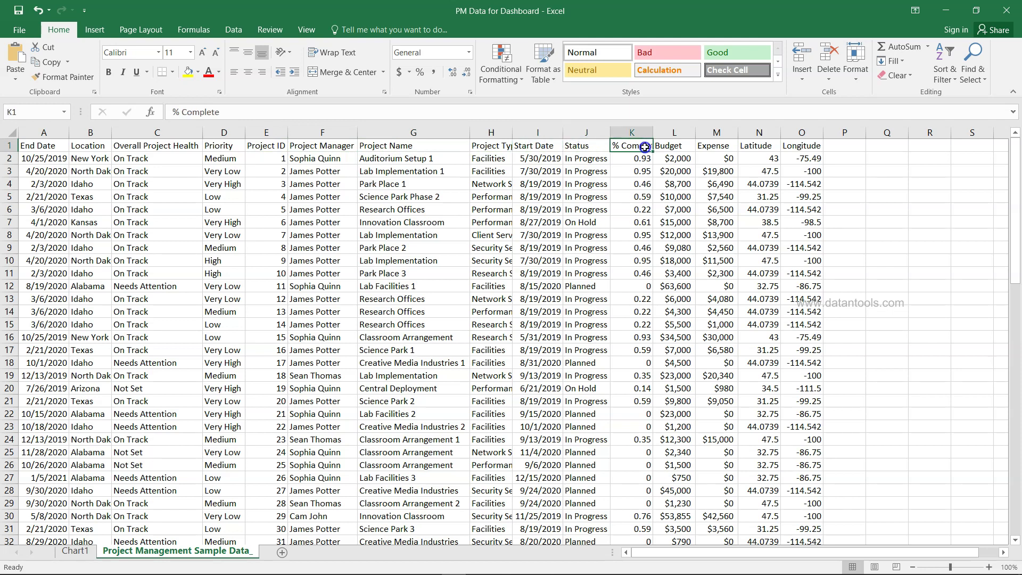
click(666, 147)
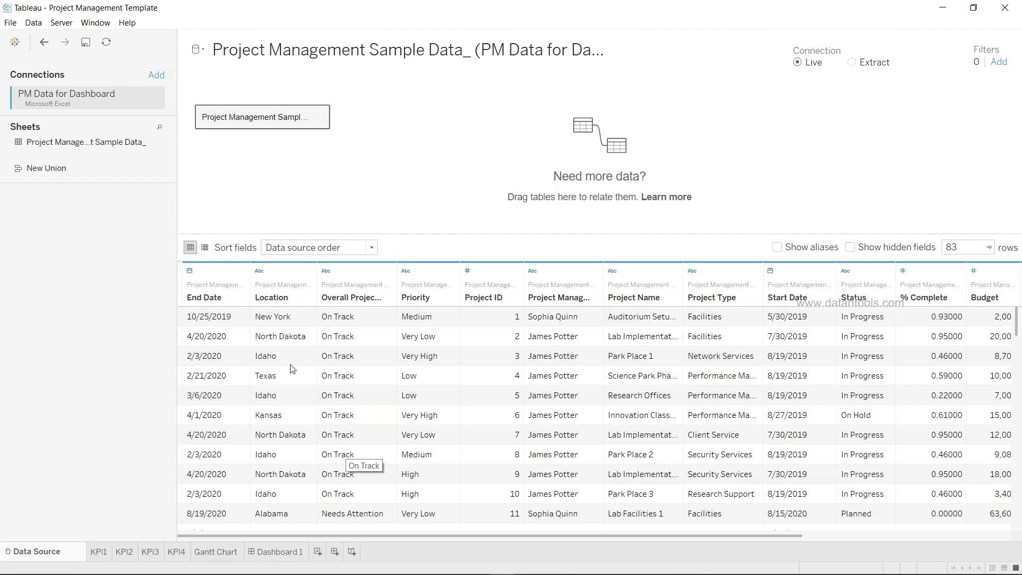
In Tableau, review all columns of the Project Management Sample Data source and open the KPI1 worksheet.
scroll(323, 360, right, 5)
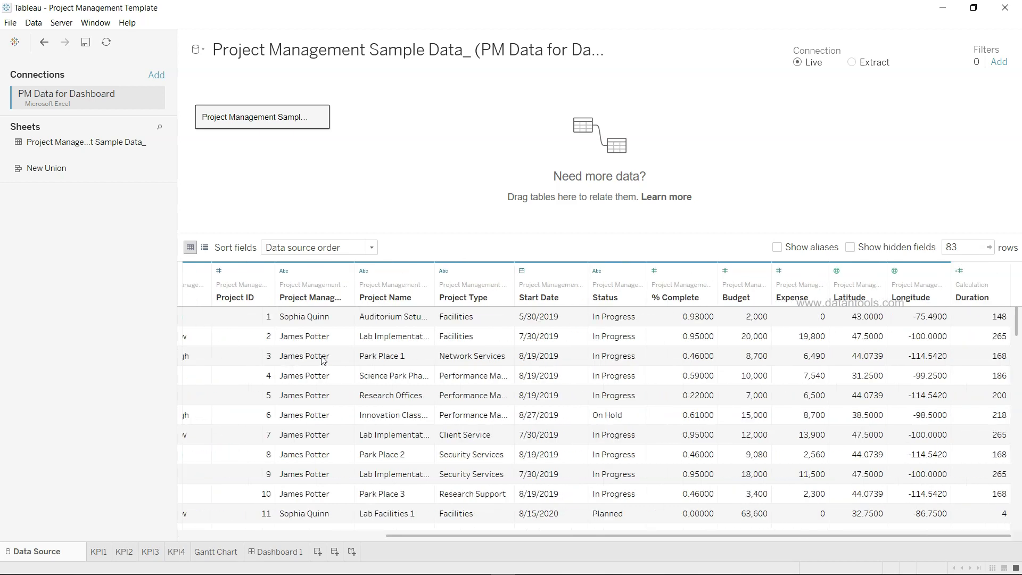
scroll(323, 361, left, 5)
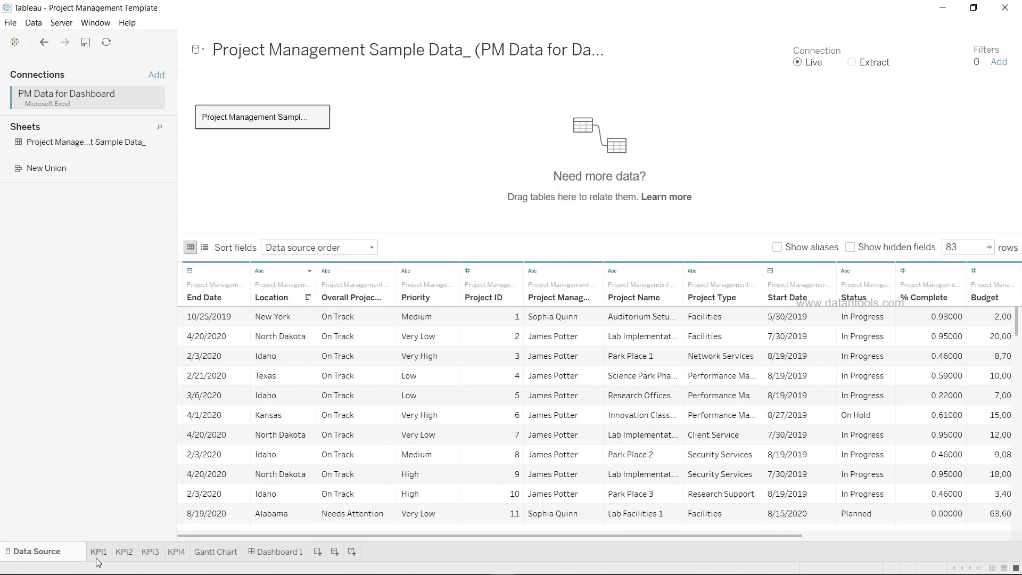
mouse_move(98, 563)
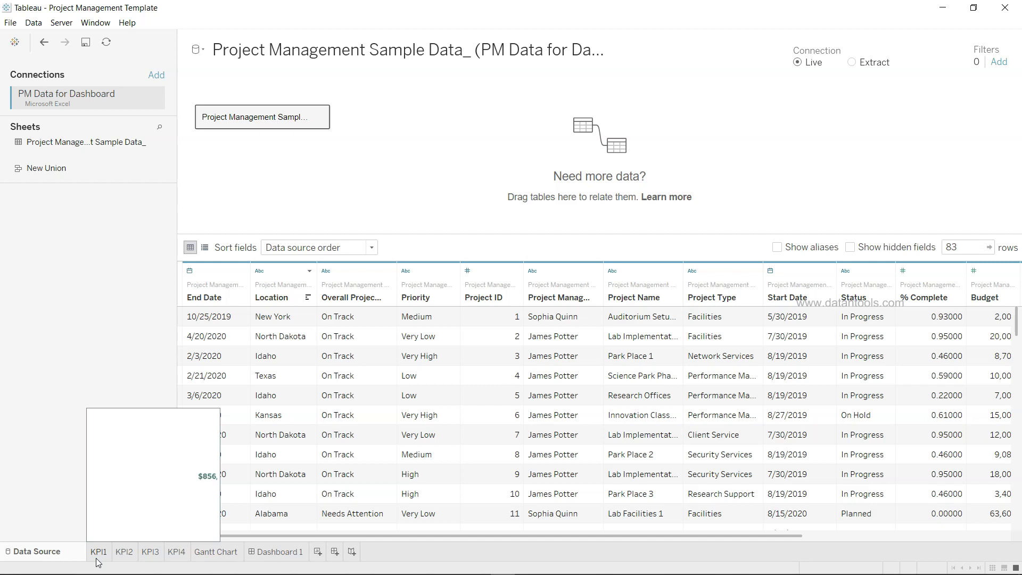
click(98, 552)
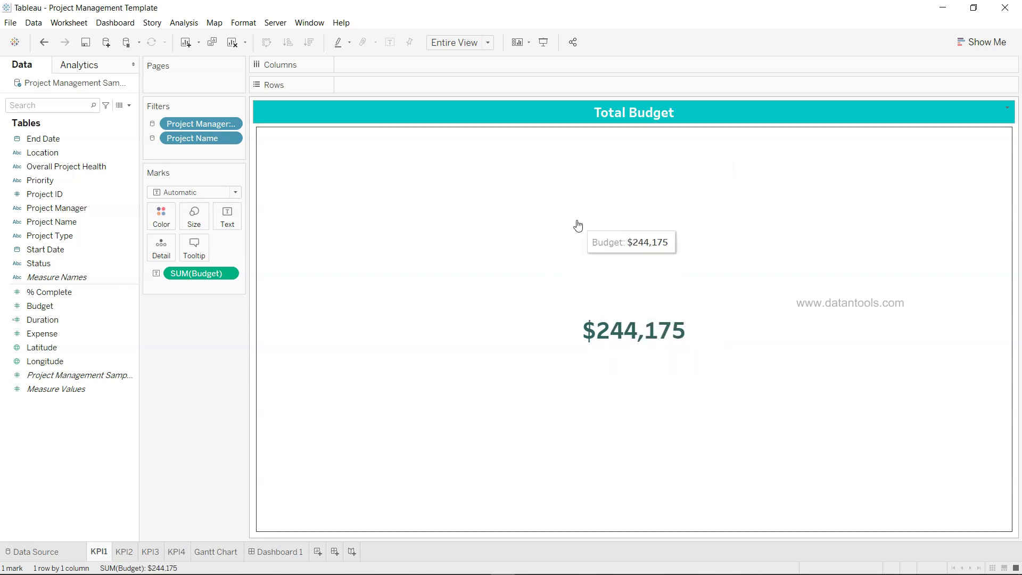
Check the custom shading colour of the Total Budget title and accept its HTML value #03c8c8.
right_click(312, 116)
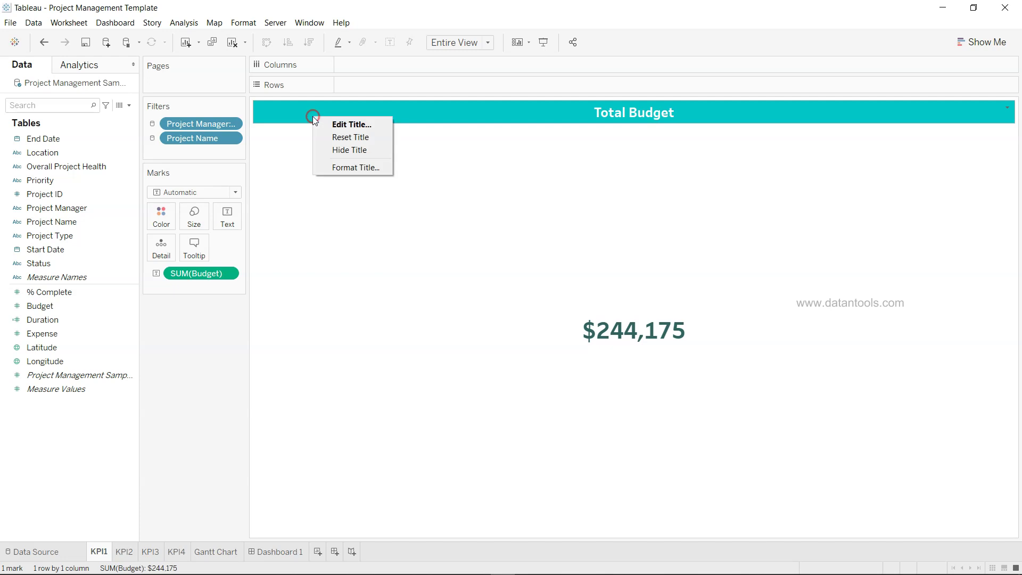
click(354, 168)
click(125, 105)
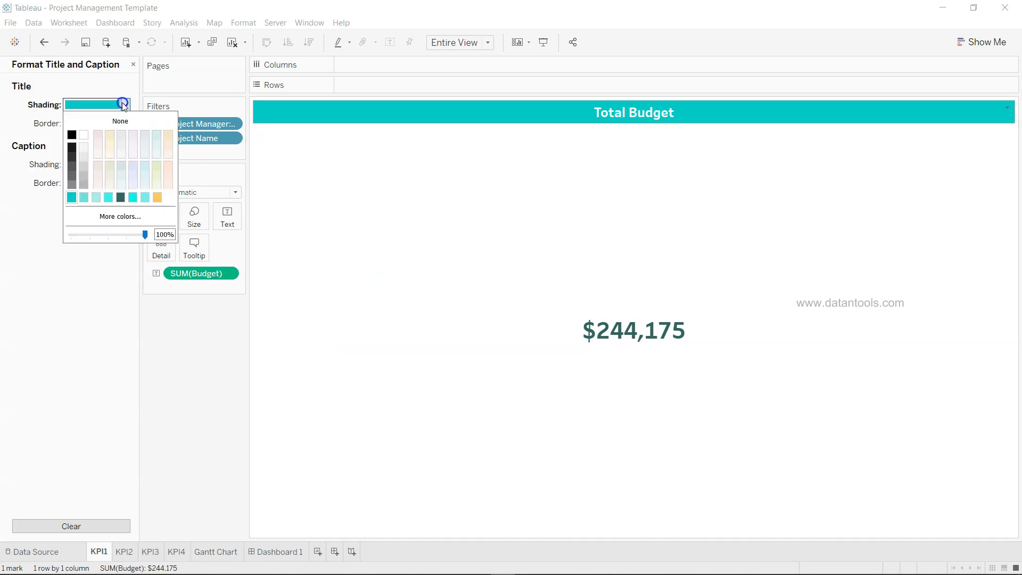
click(130, 218)
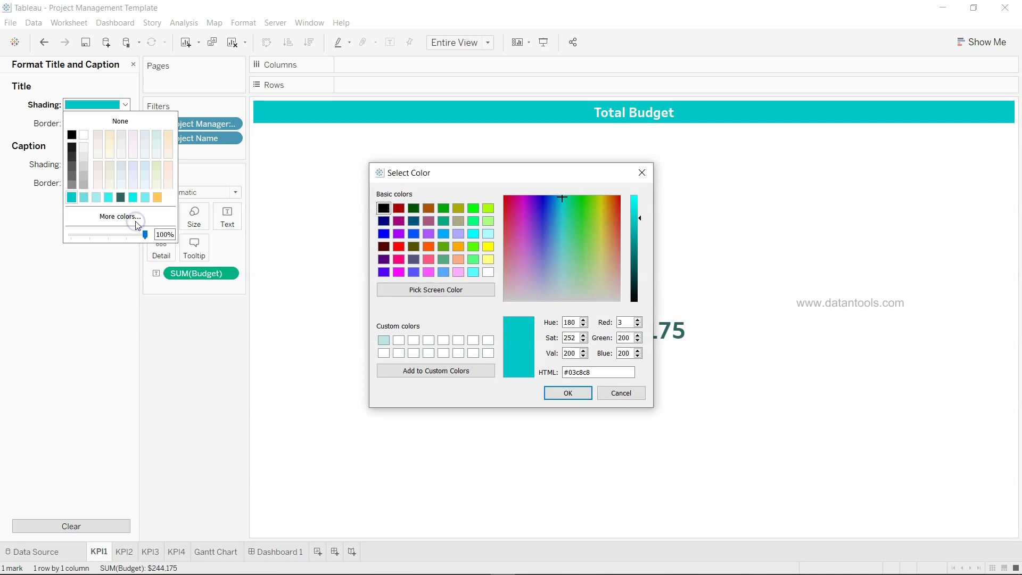
mouse_move(606, 375)
mouse_down()
mouse_move(537, 374)
mouse_move(606, 374)
mouse_up()
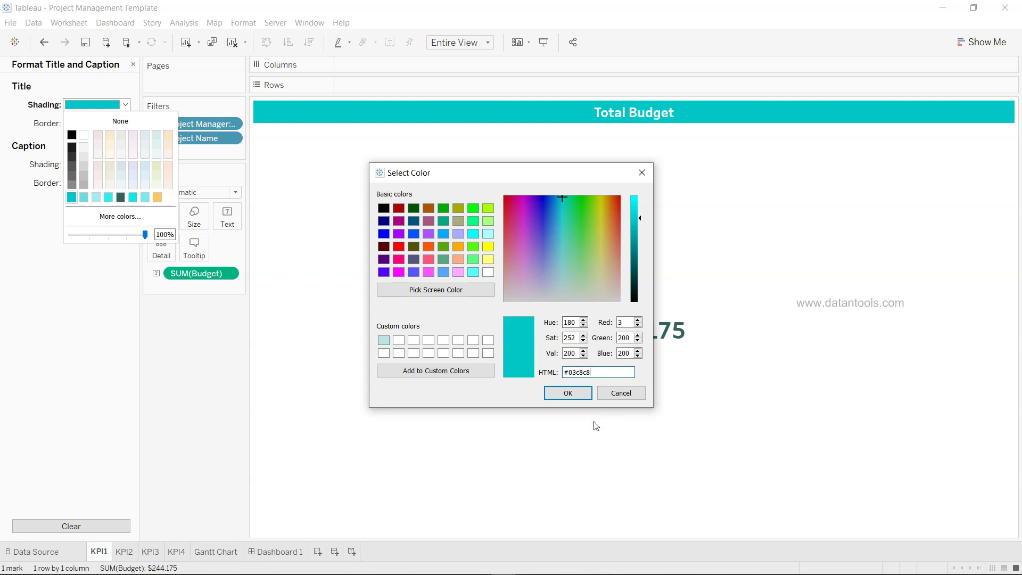
click(570, 393)
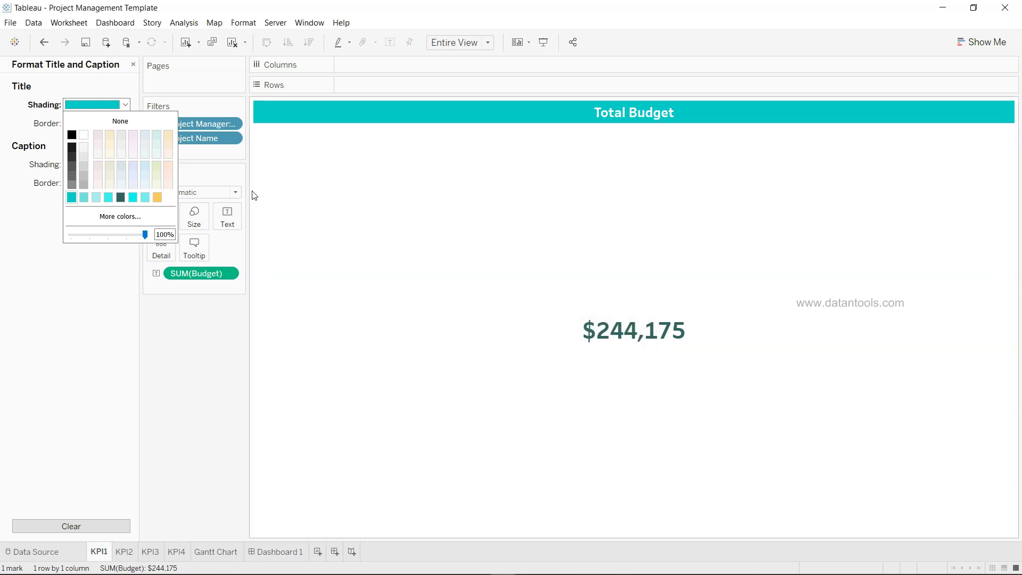
click(130, 217)
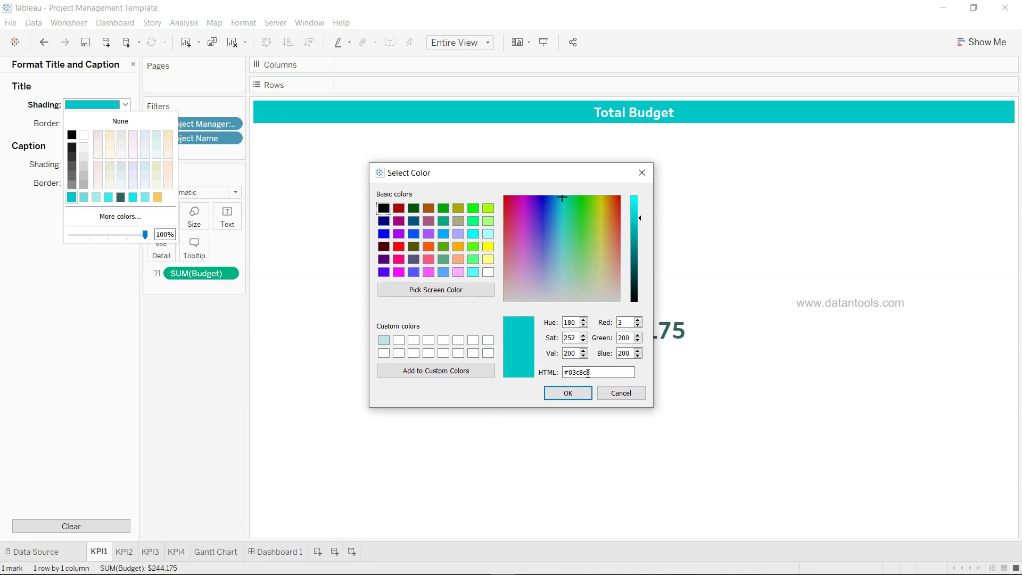
drag(591, 373, 571, 376)
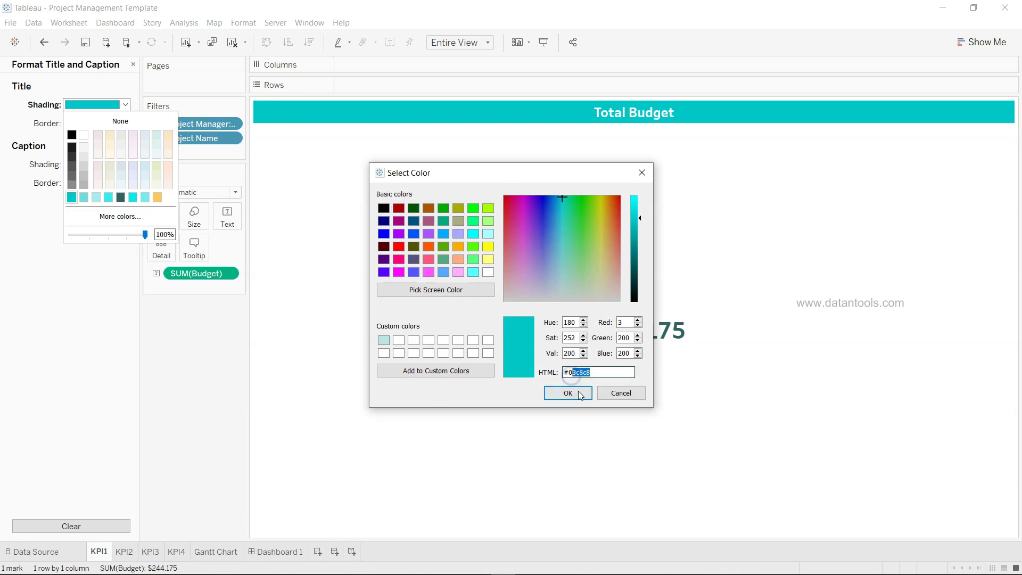
click(568, 393)
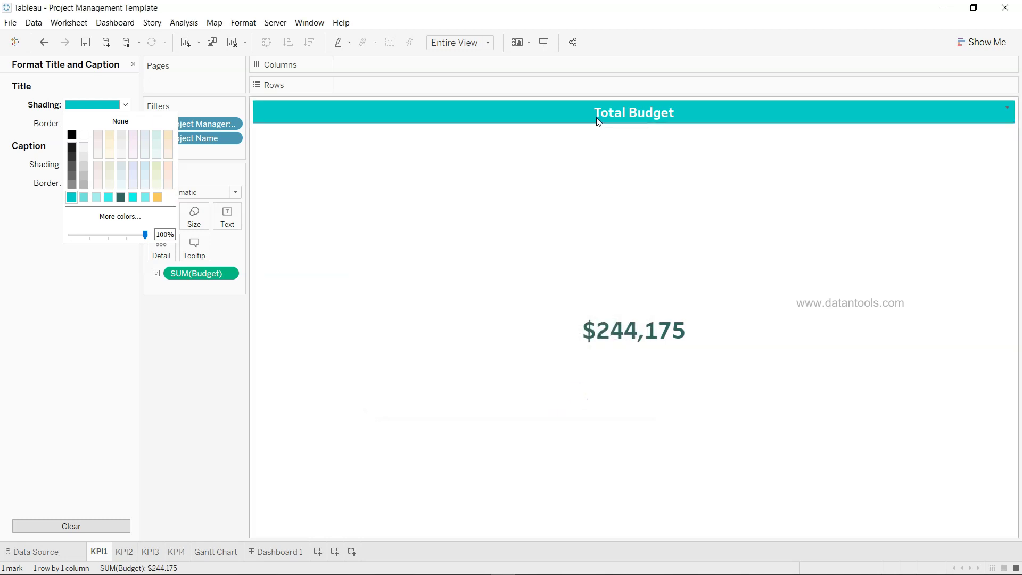
Review the font, size and colour settings of the Total Budget title text, and leave the title formatting.
double_click(599, 121)
click(339, 258)
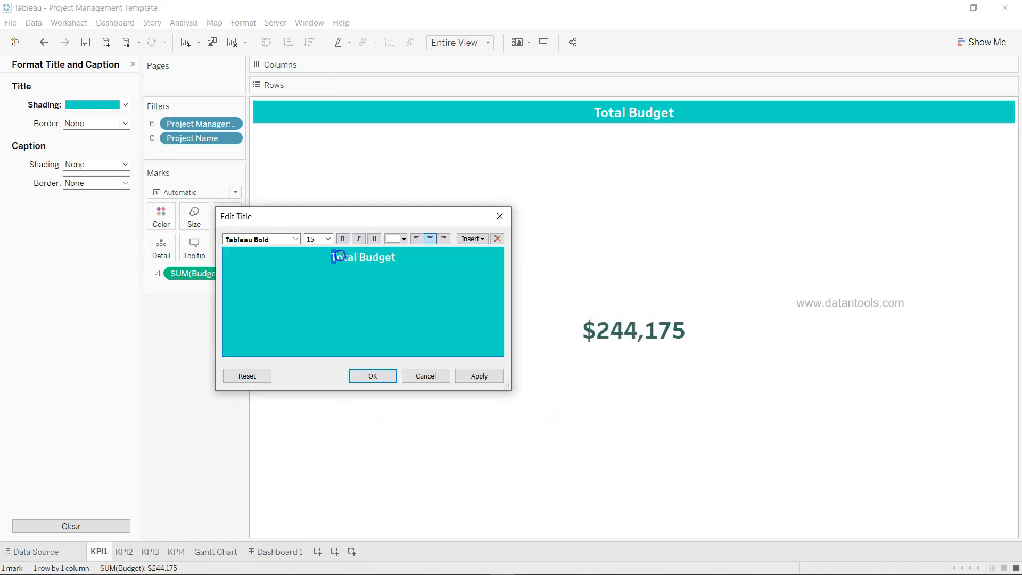
drag(339, 257, 396, 258)
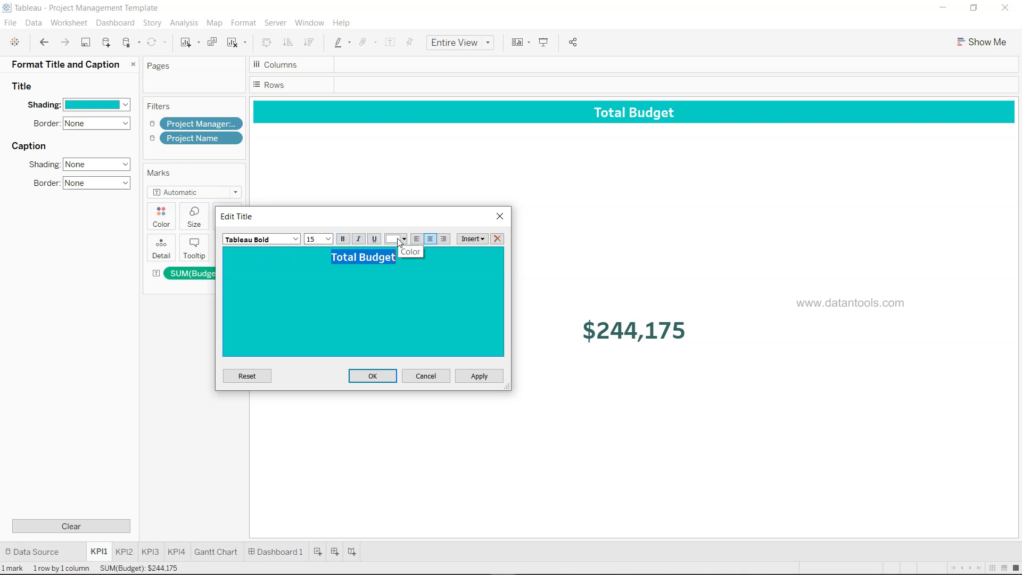
click(373, 376)
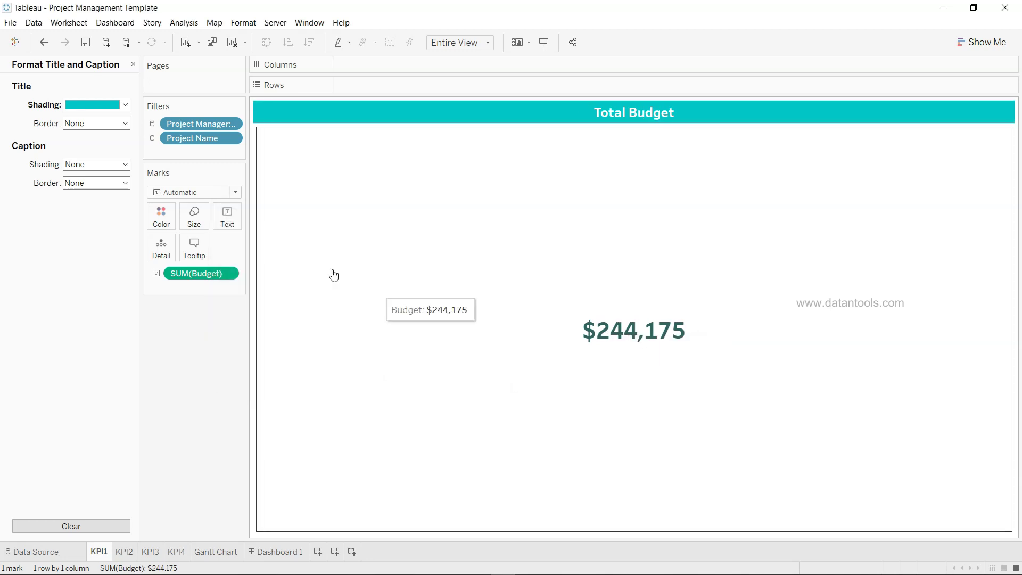
click(133, 64)
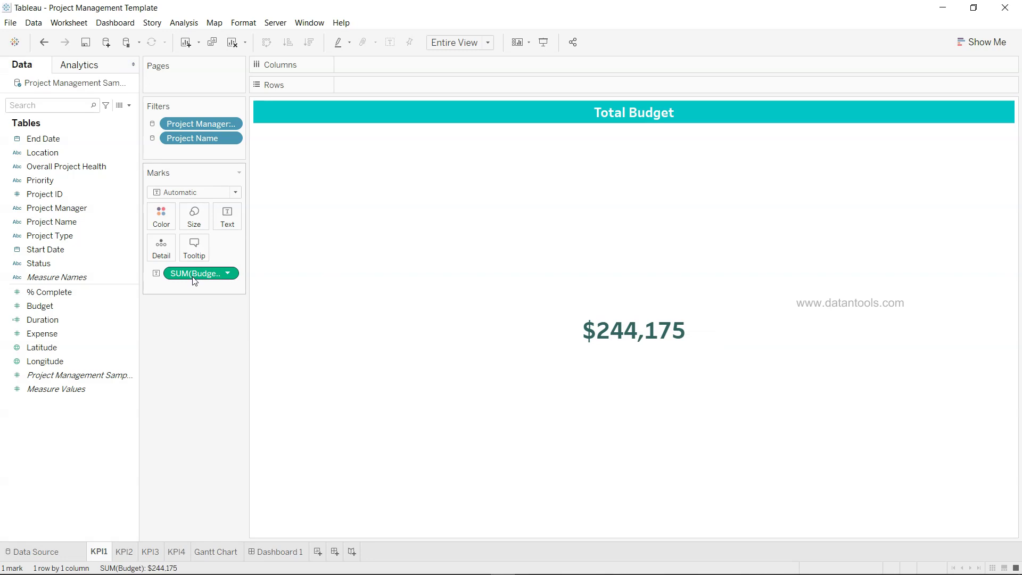
Review the number format of the SUM(Budget) field and the worksheets its Project Name filter applies to.
drag(194, 281, 167, 276)
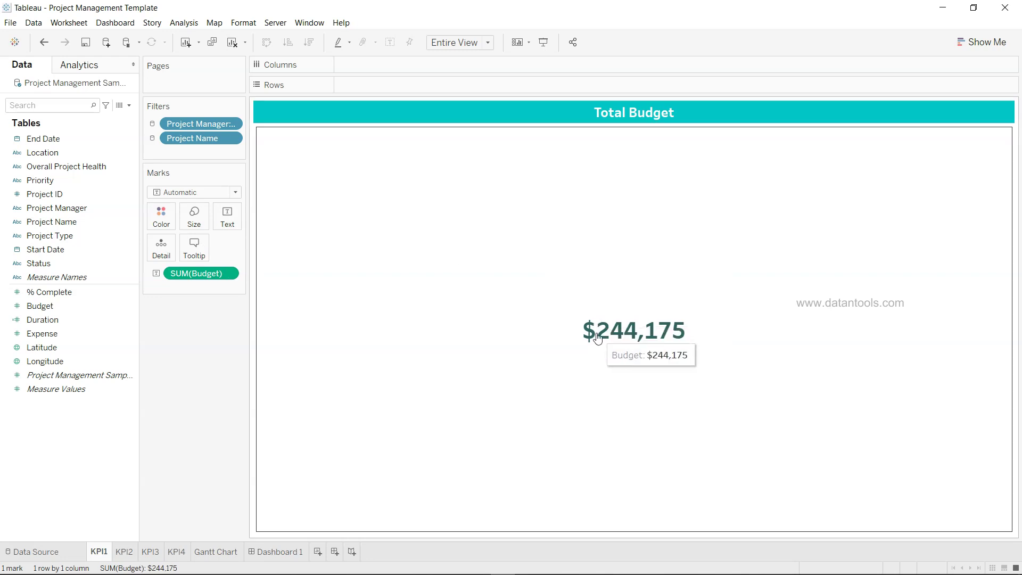
click(228, 273)
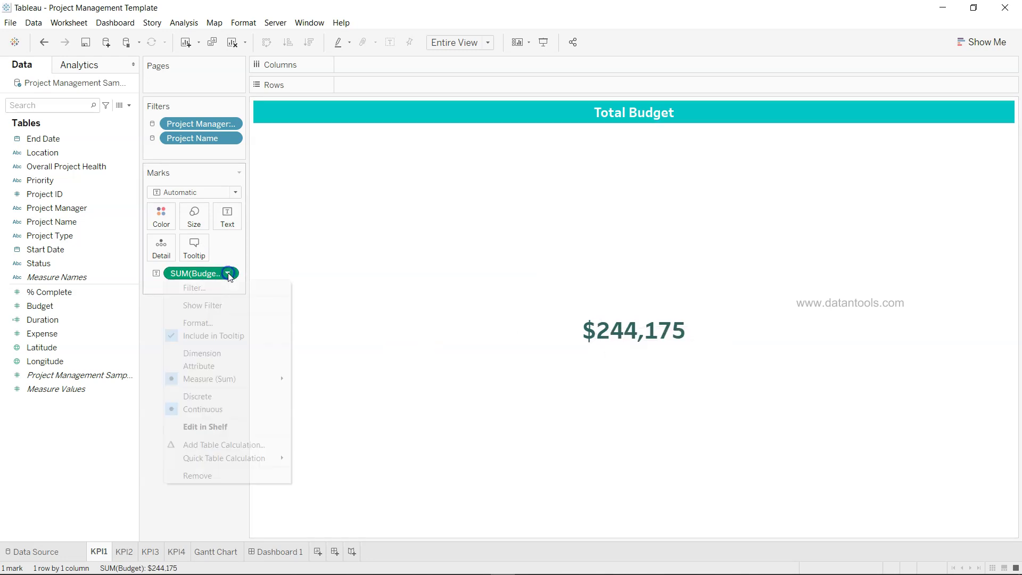
click(221, 321)
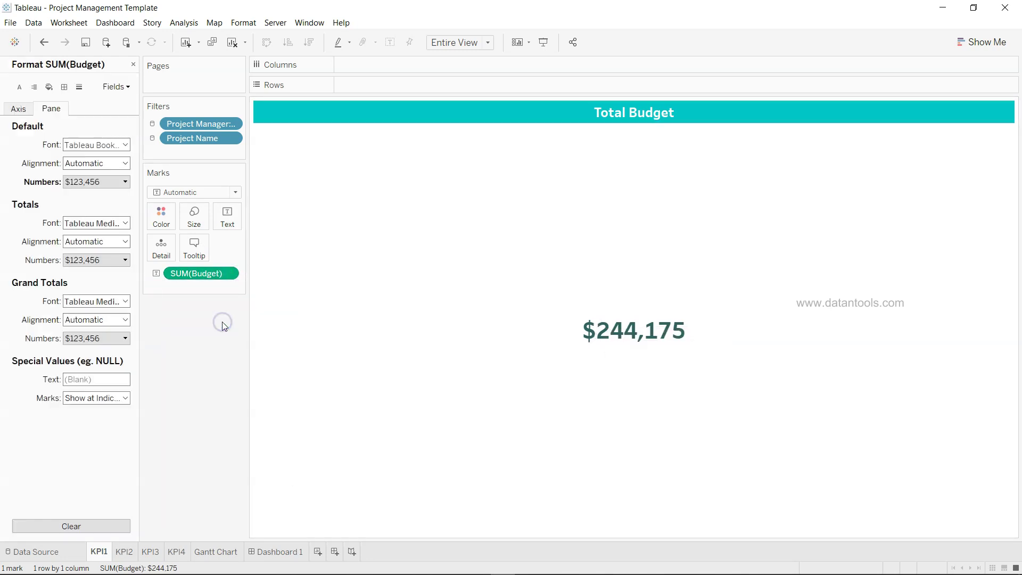
click(115, 182)
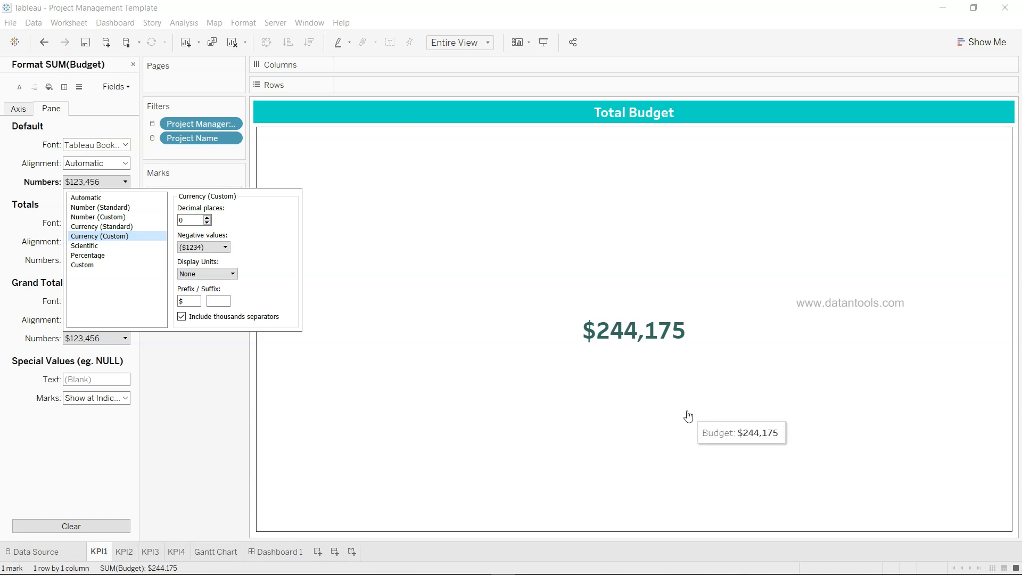
click(215, 413)
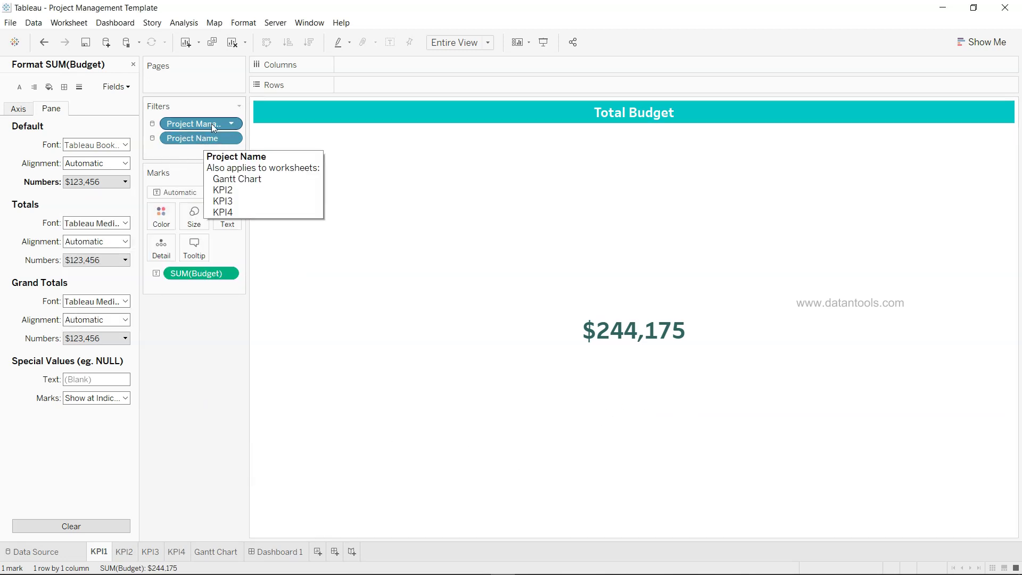
mouse_move(210, 125)
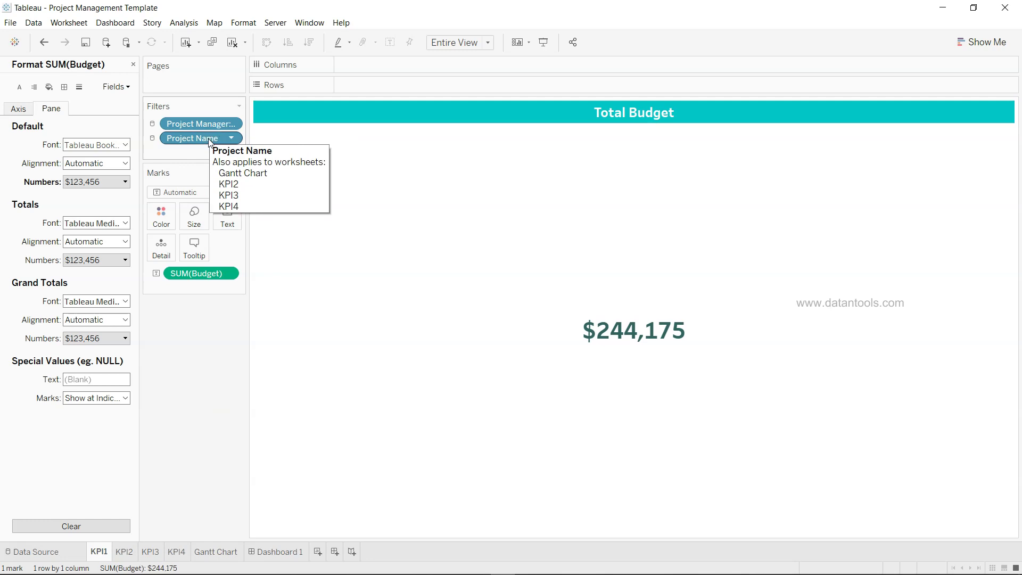
click(133, 64)
Compare the Total Expense worksheet KPI2 with the Total Budget worksheet KPI1, ending on KPI2.
click(124, 552)
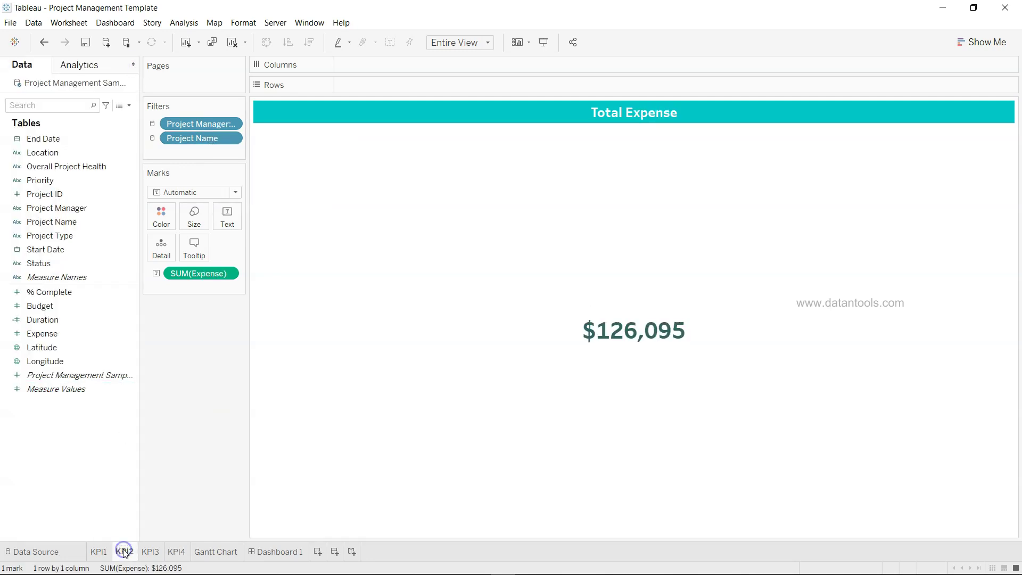
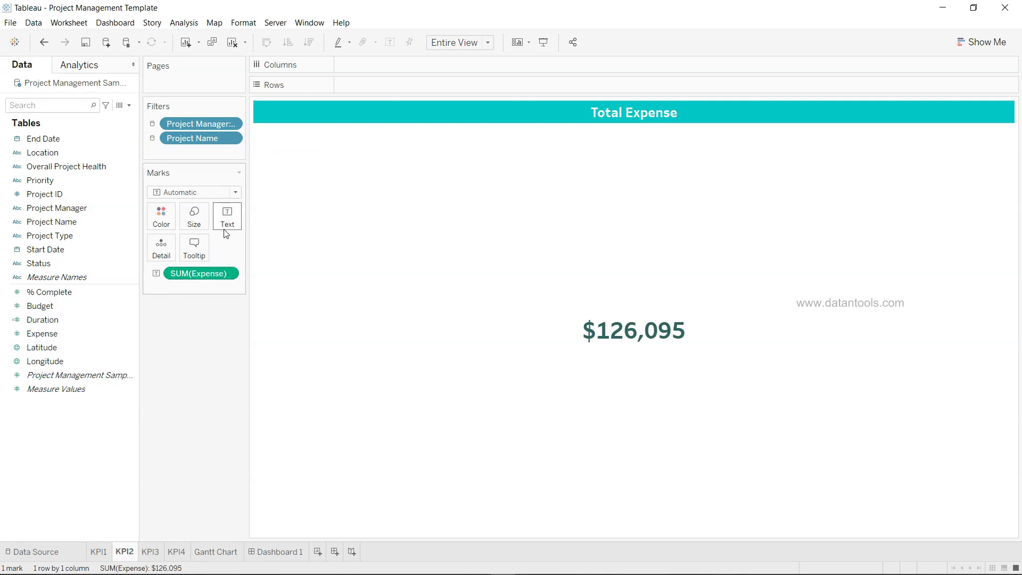
mouse_move(508, 361)
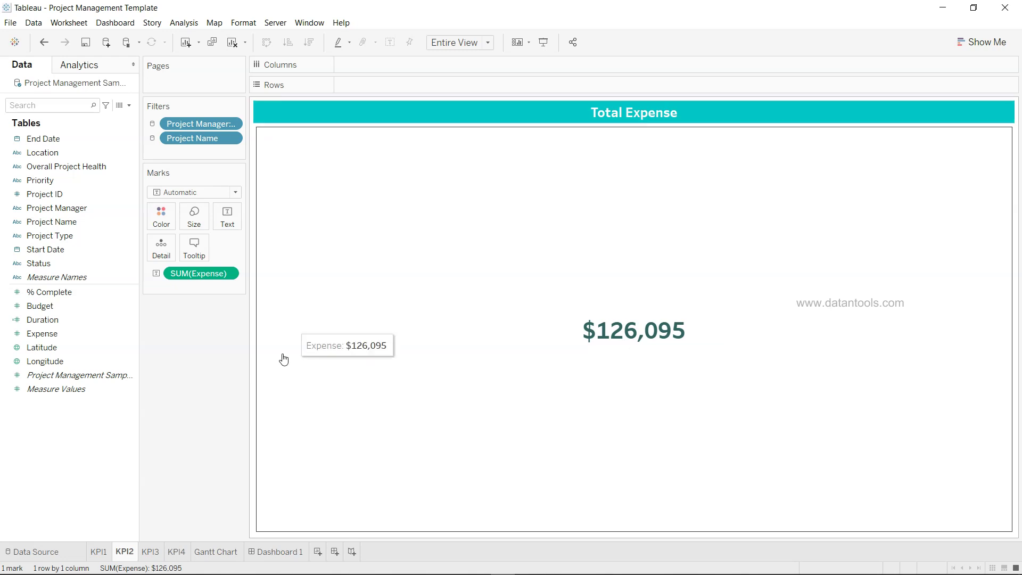
click(104, 550)
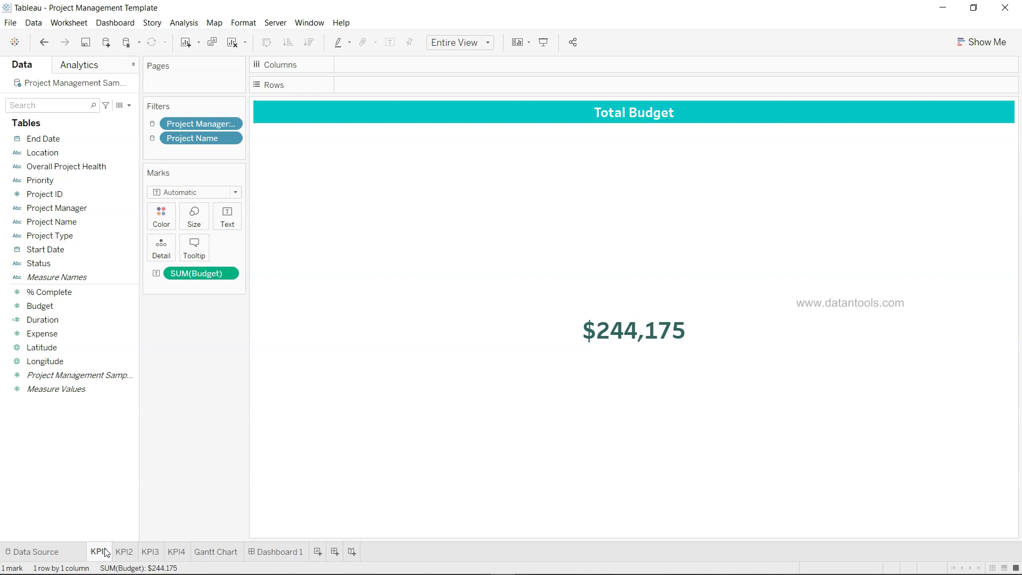
click(127, 553)
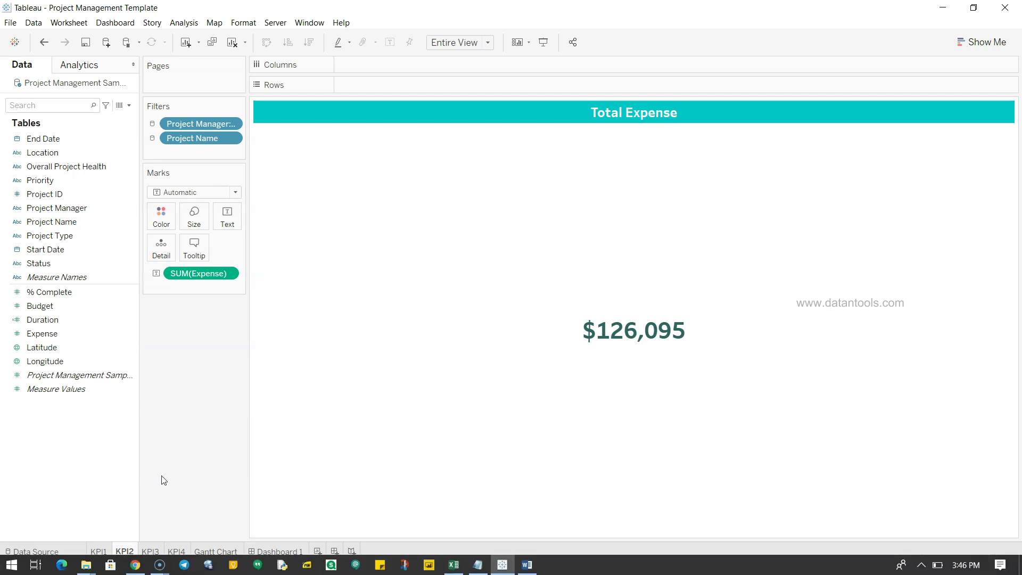
Open the KPI3 worksheet and examine the default aggregation options of the Expense field without changing them.
click(151, 550)
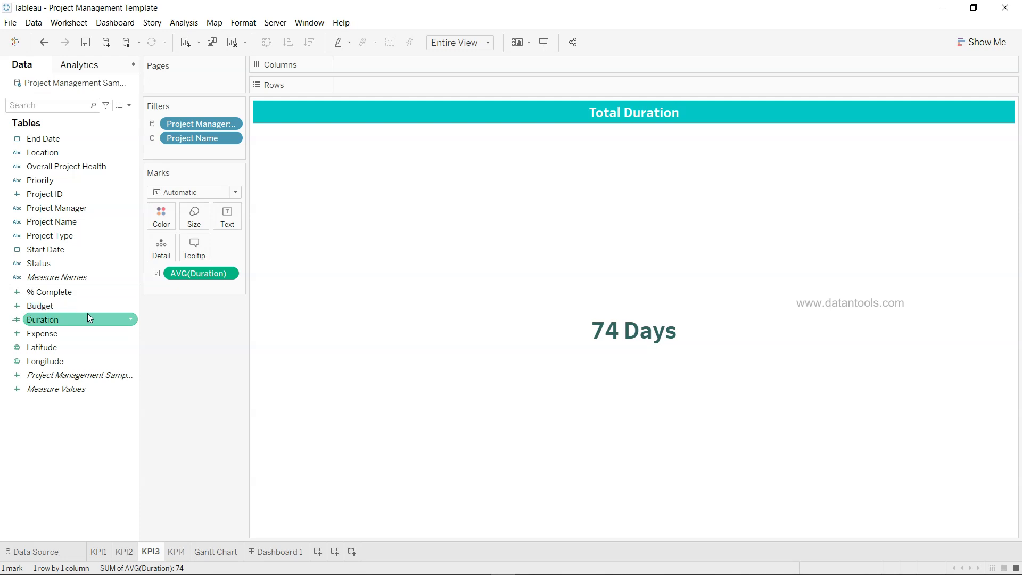
click(132, 335)
click(132, 334)
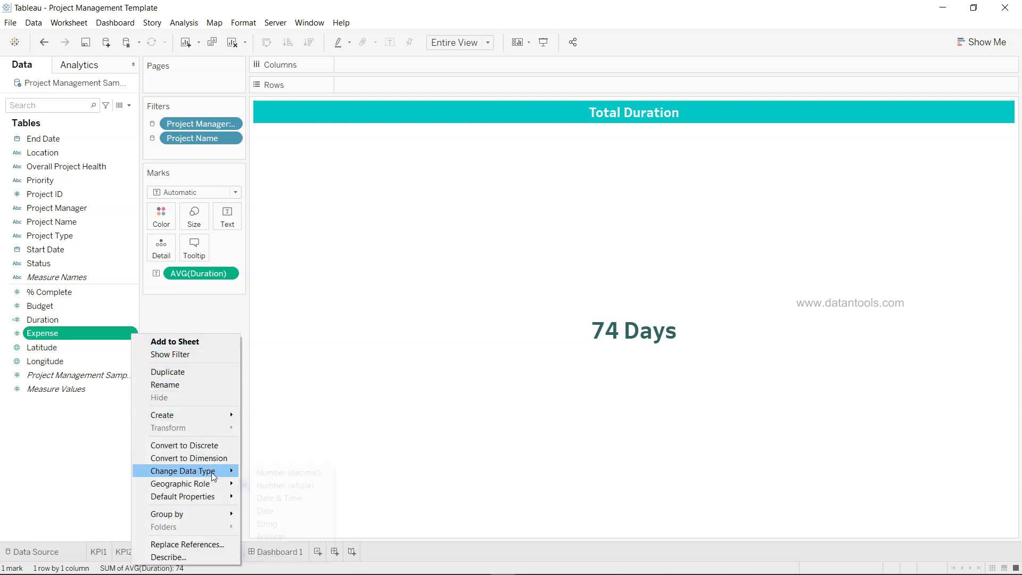
mouse_move(216, 497)
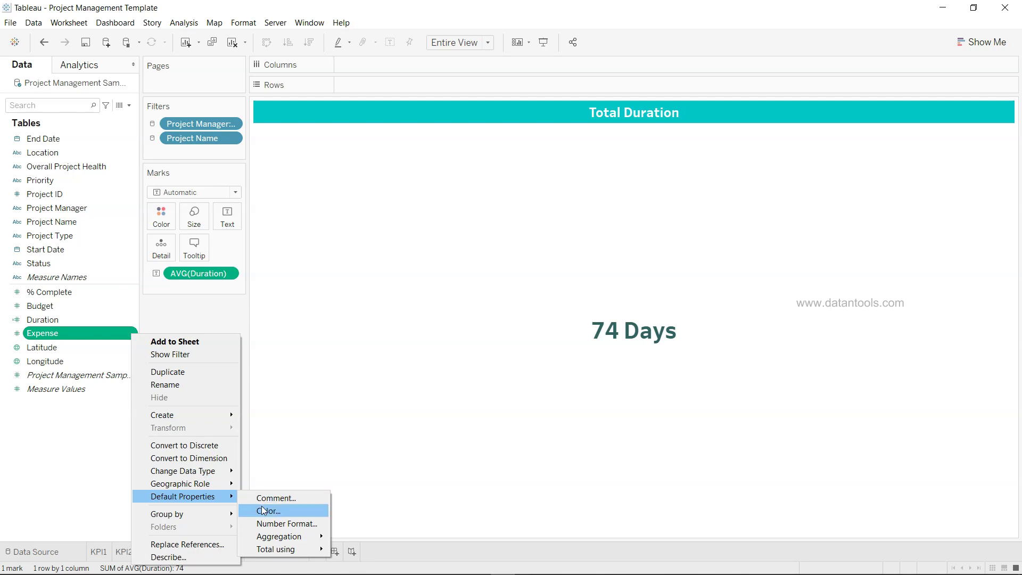
mouse_move(294, 538)
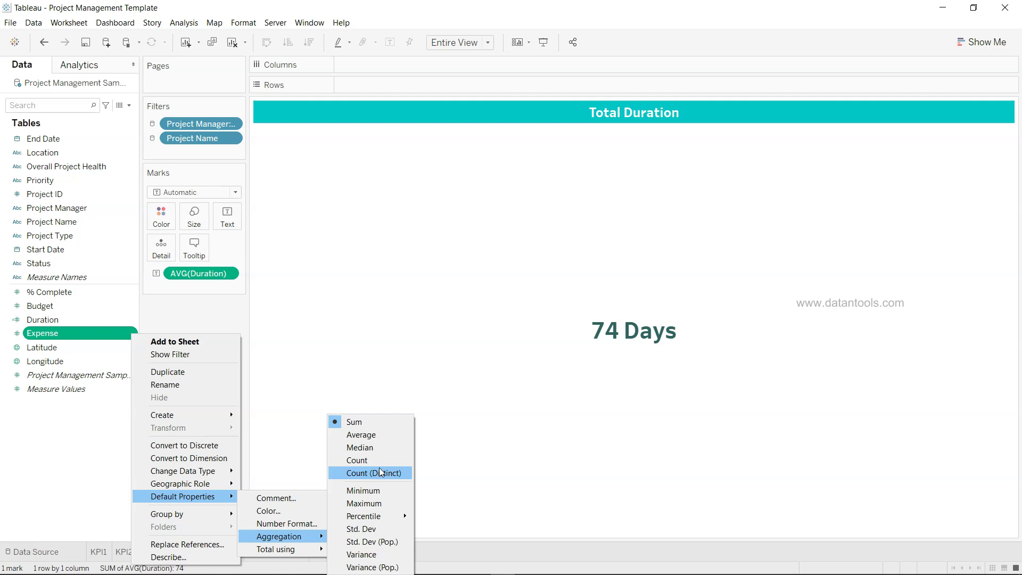
click(349, 369)
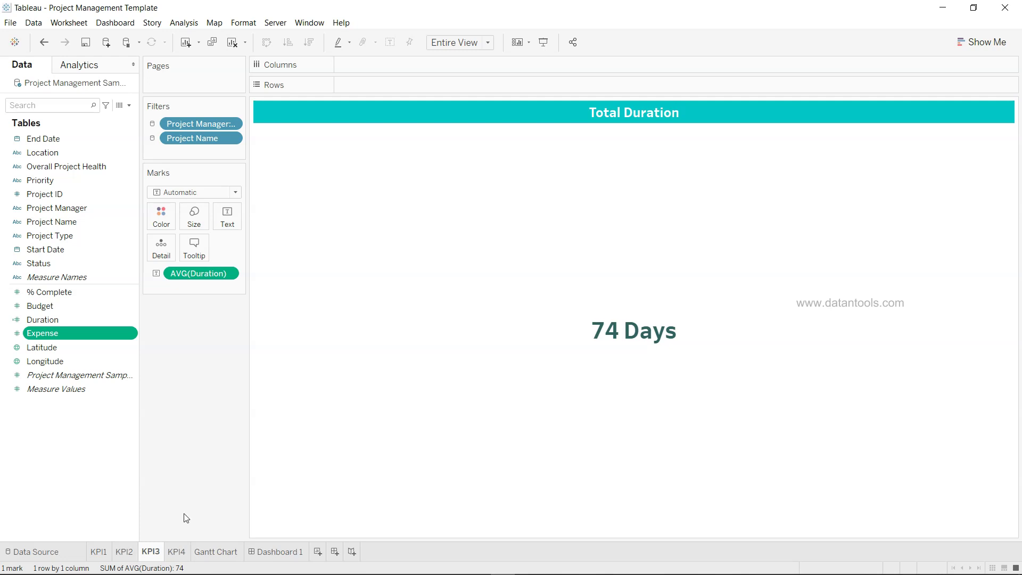
On the KPI4 worksheet, change the title above the average % Complete figure to "Completion %".
click(176, 554)
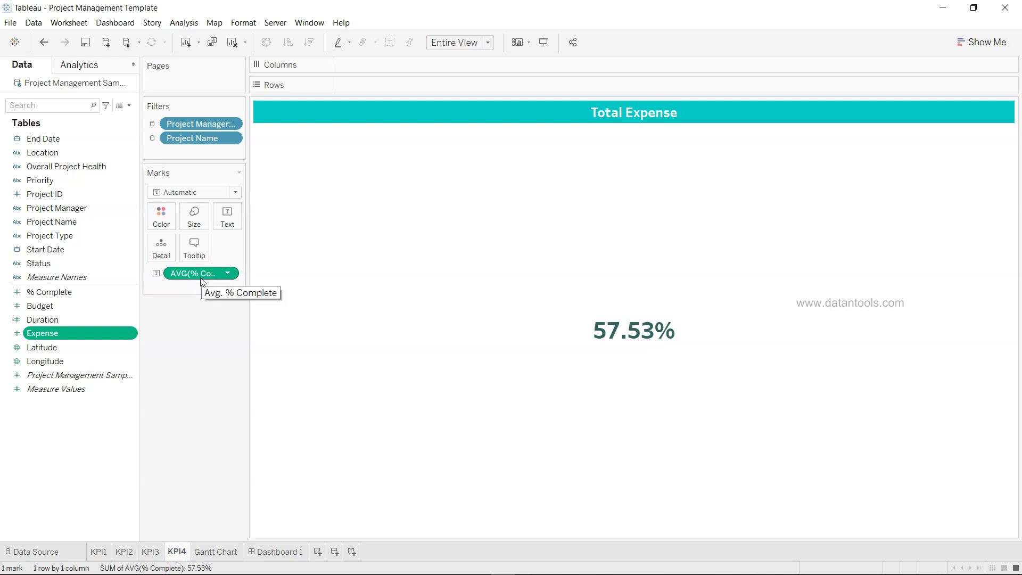
mouse_move(648, 358)
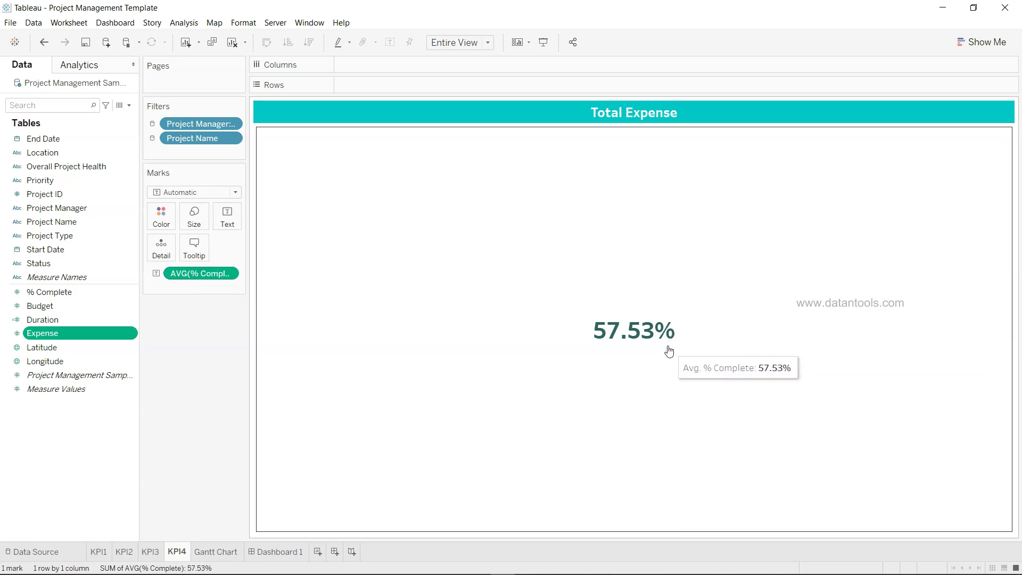
drag(669, 347, 613, 189)
click(336, 394)
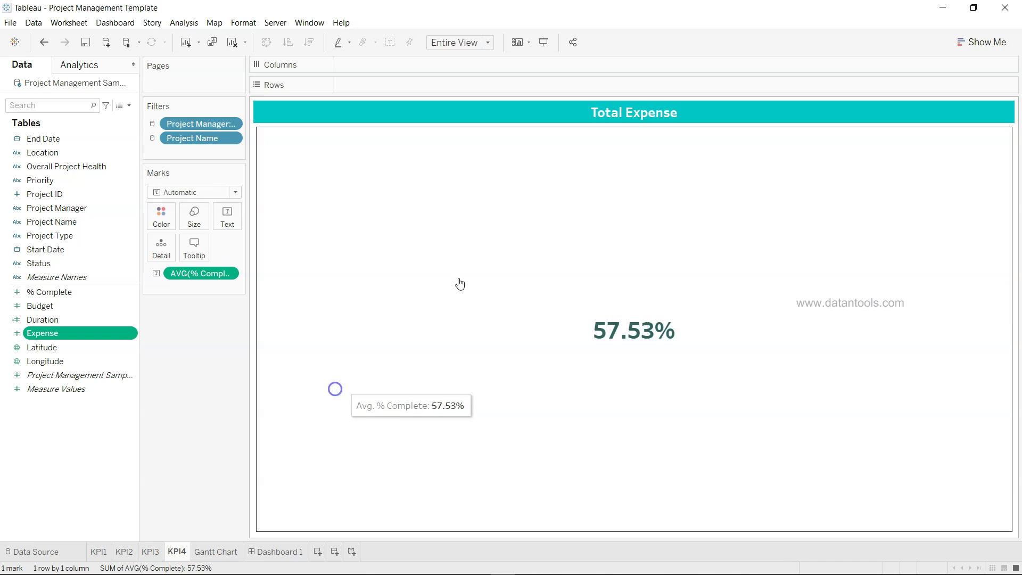
double_click(656, 114)
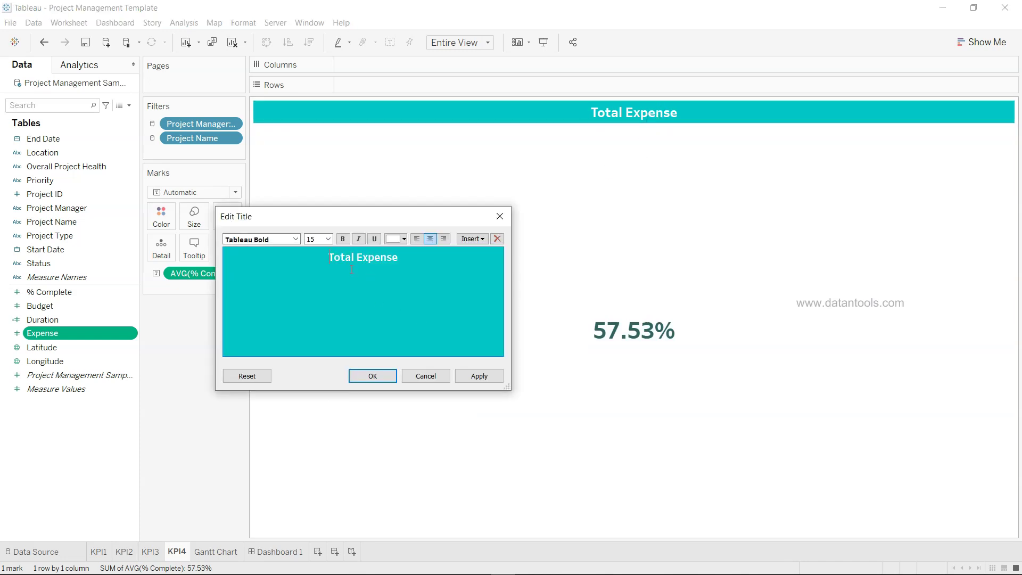
drag(329, 258, 425, 261)
click(459, 258)
key(ctrl+a)
text(Completion %)
click(365, 379)
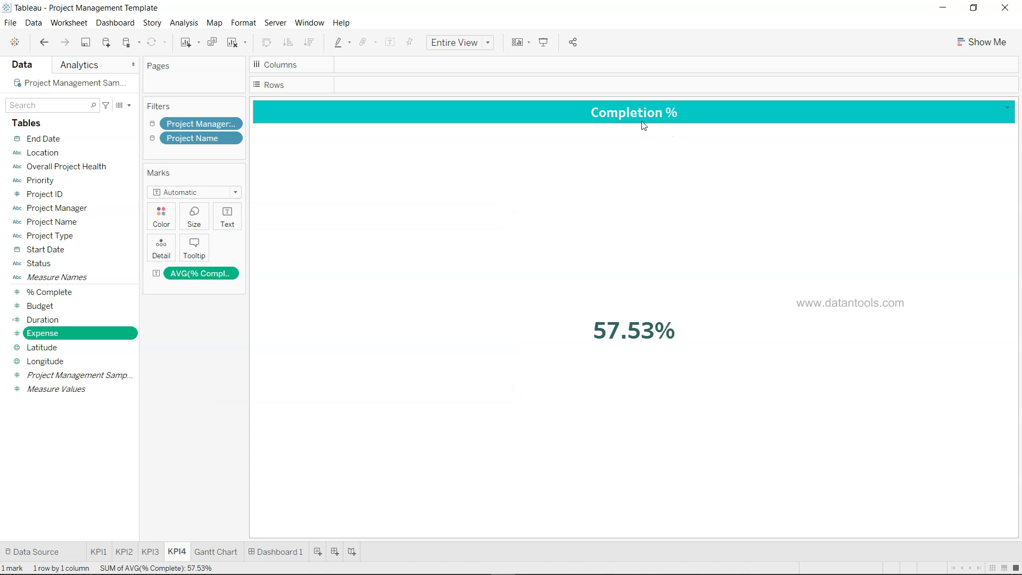
Check the titles of the KPI3, KPI2 and KPI1 worksheets, and return to KPI4.
click(152, 551)
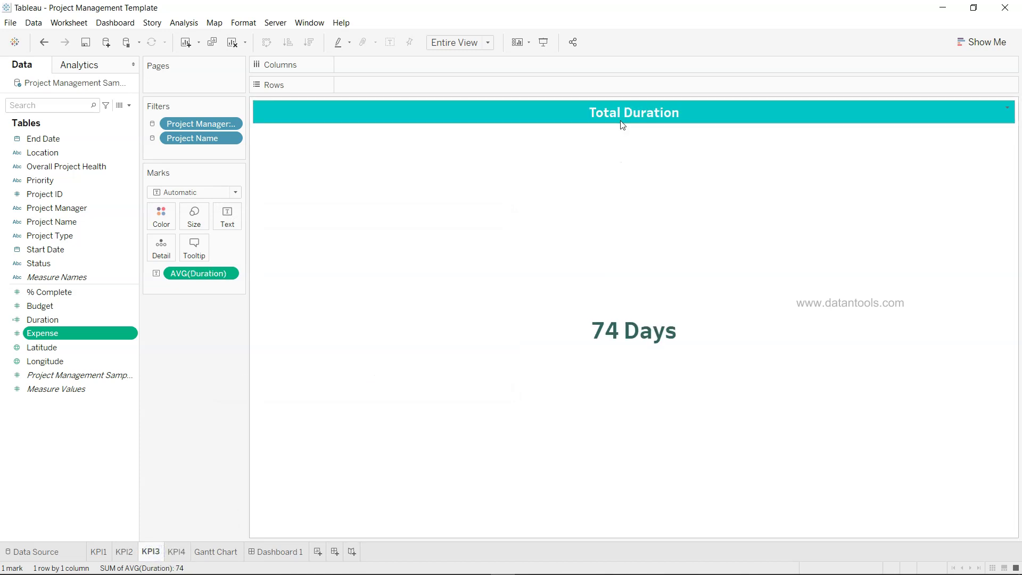
click(129, 554)
click(100, 552)
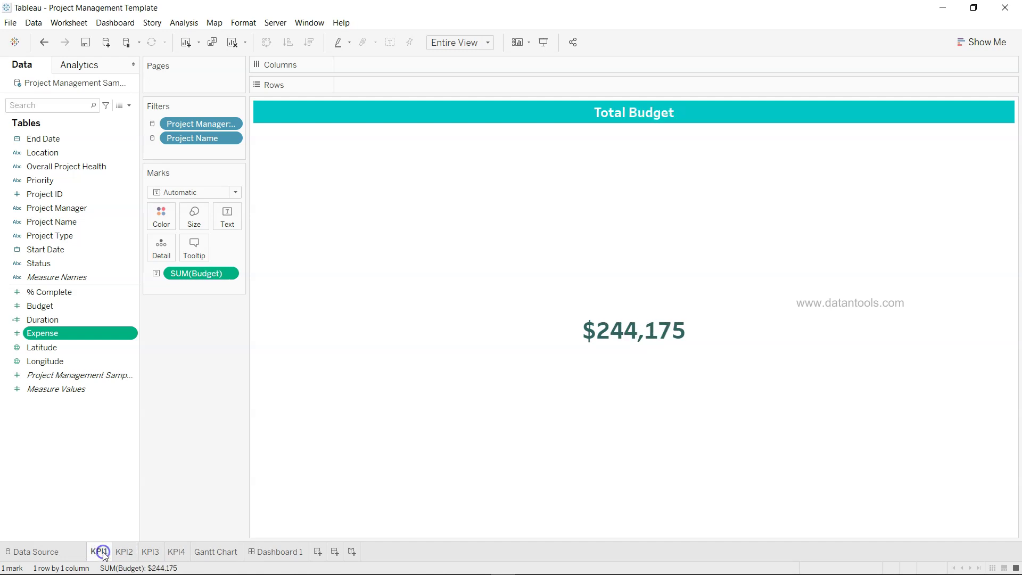
click(181, 553)
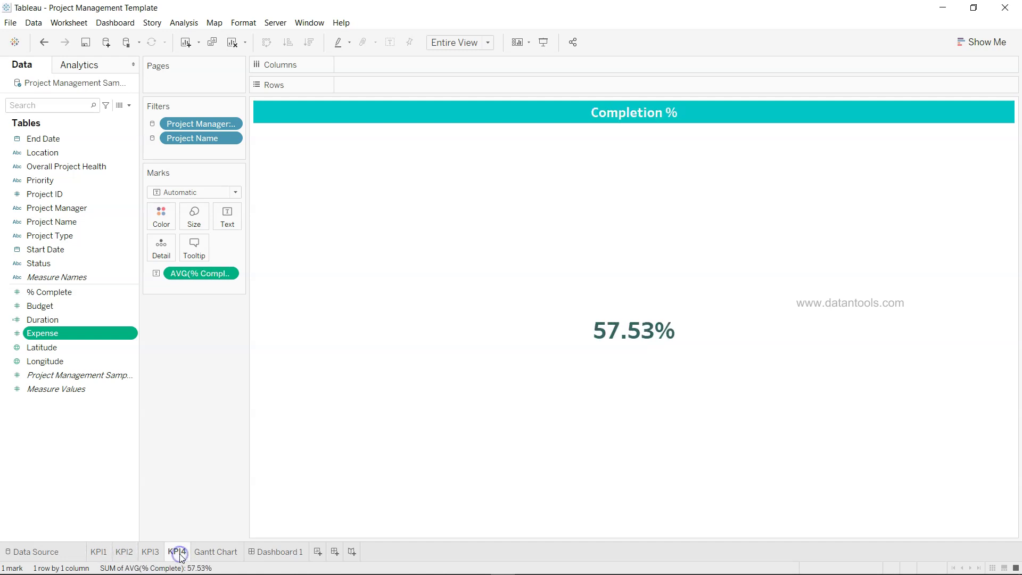
Open the Gantt Chart worksheet and review the formula of the Duration calculated field and the Project Schedule bars.
click(223, 557)
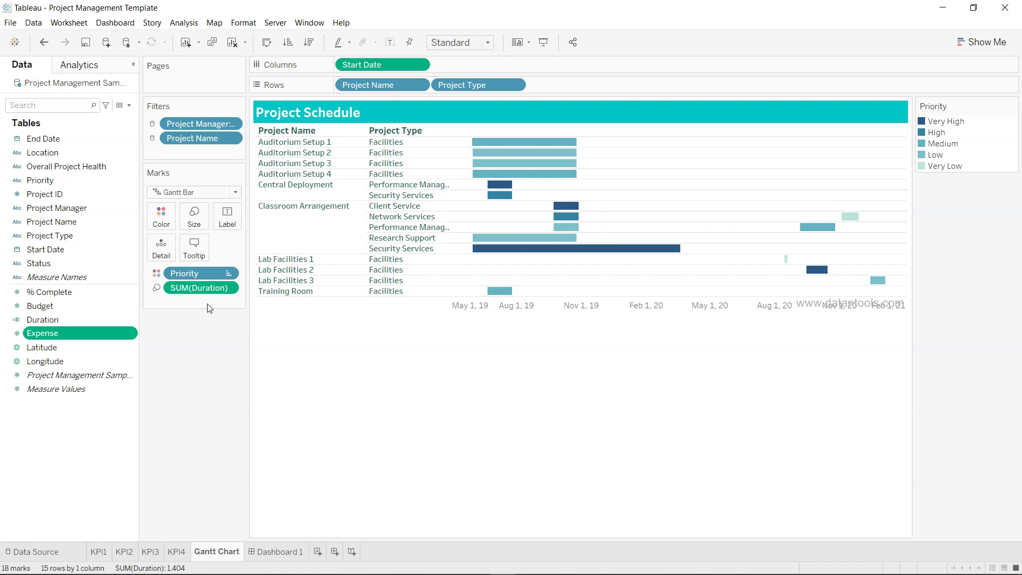
click(92, 320)
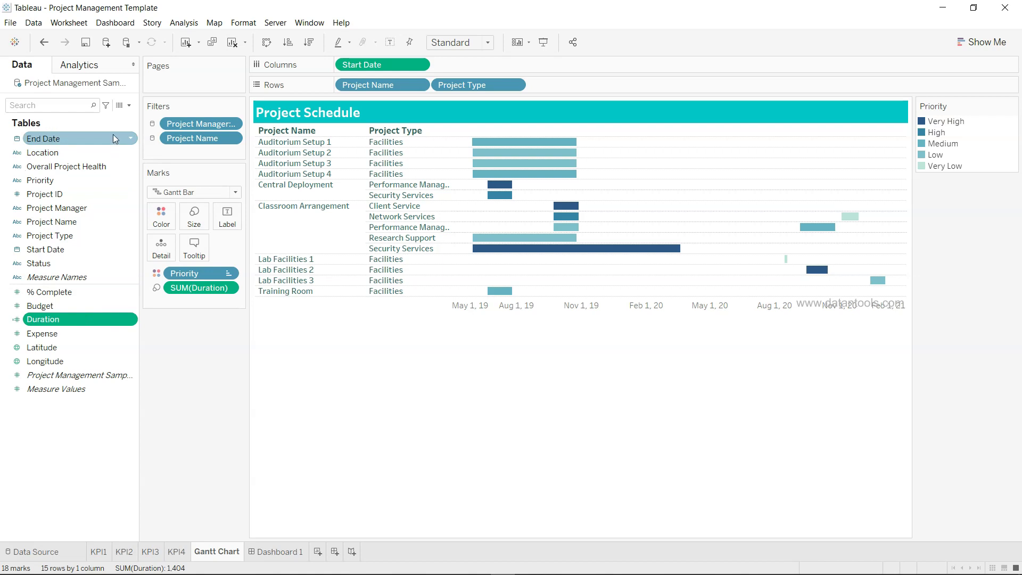
click(129, 320)
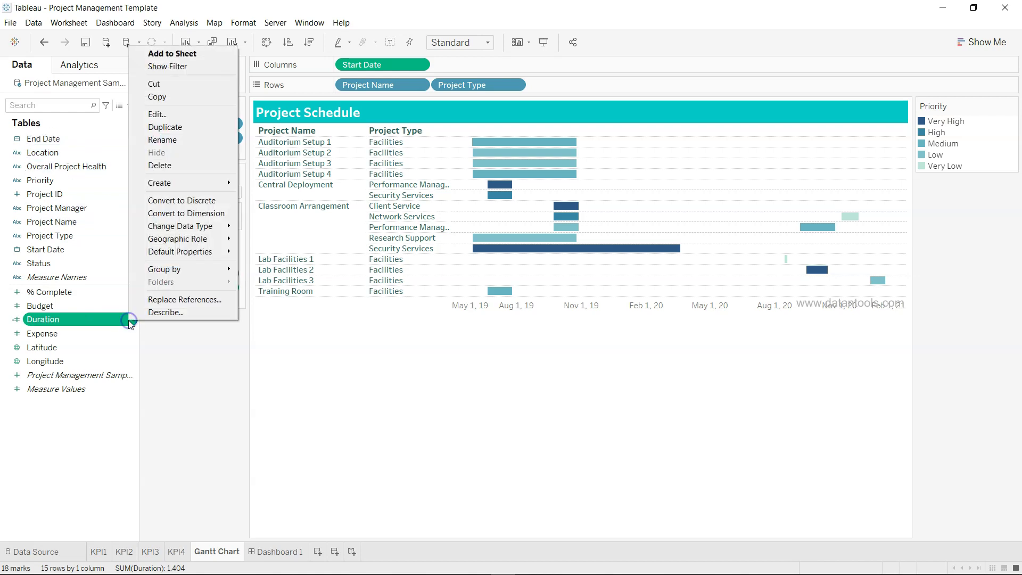
click(200, 116)
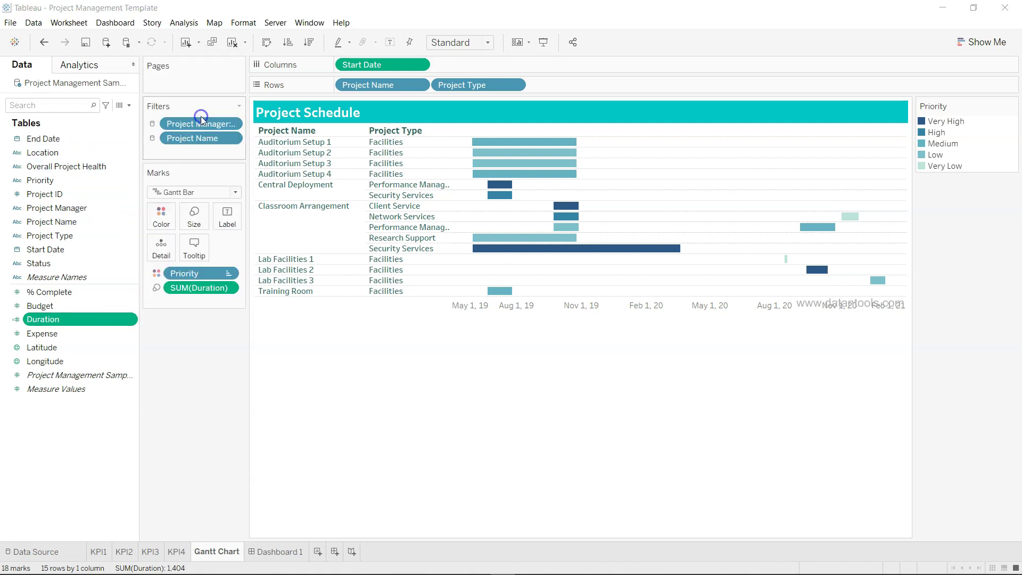
drag(227, 215, 415, 229)
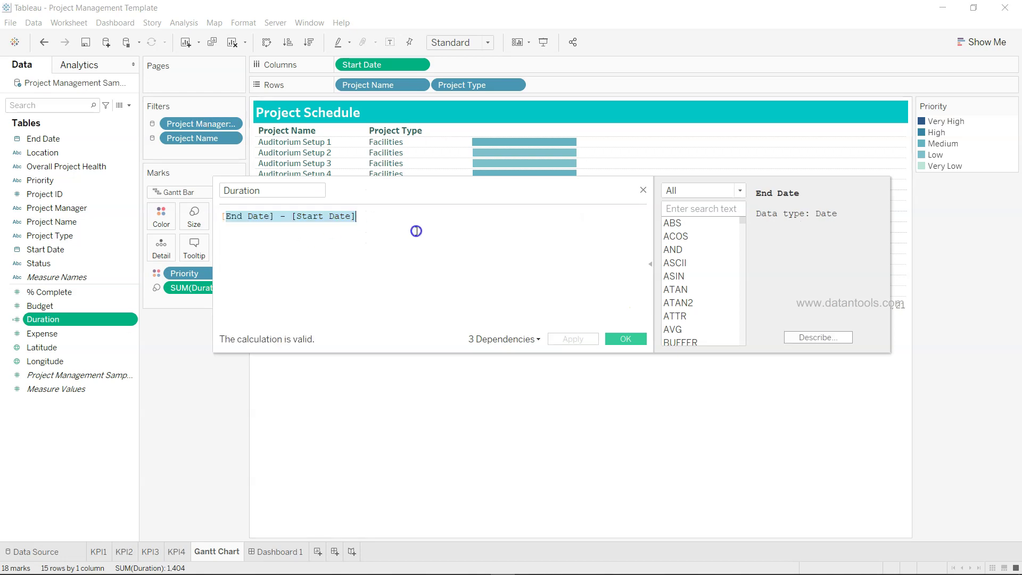
click(644, 190)
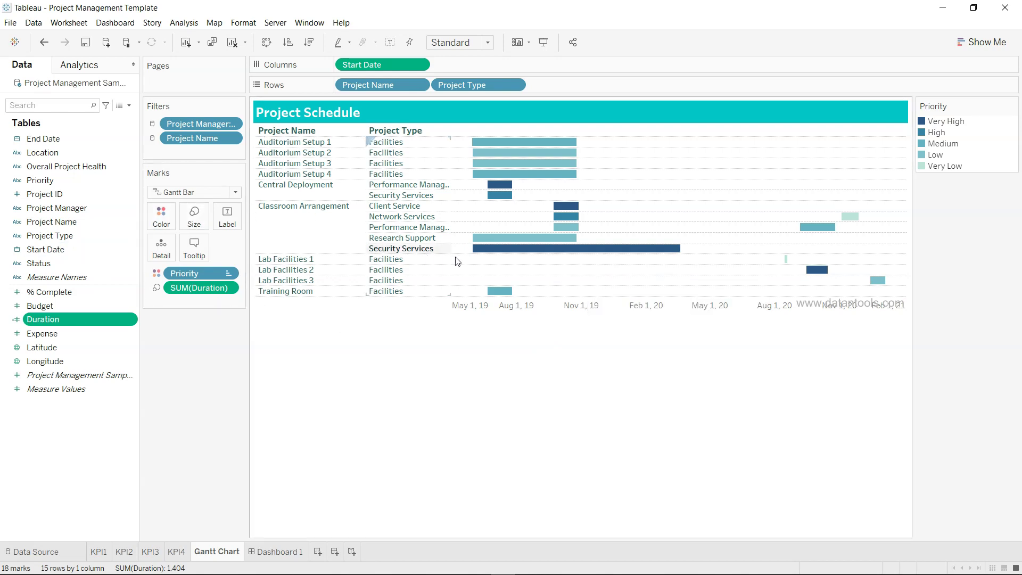
mouse_move(511, 250)
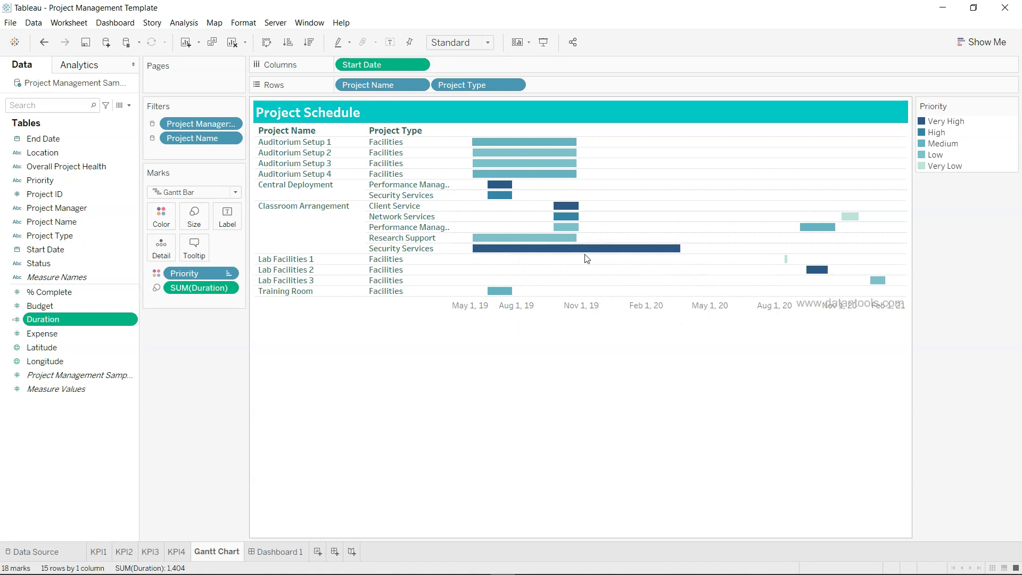
Inspect the tooltips of the Classroom Arrangement bars in the Gantt chart, comparing their priority, start date and duration.
mouse_move(566, 209)
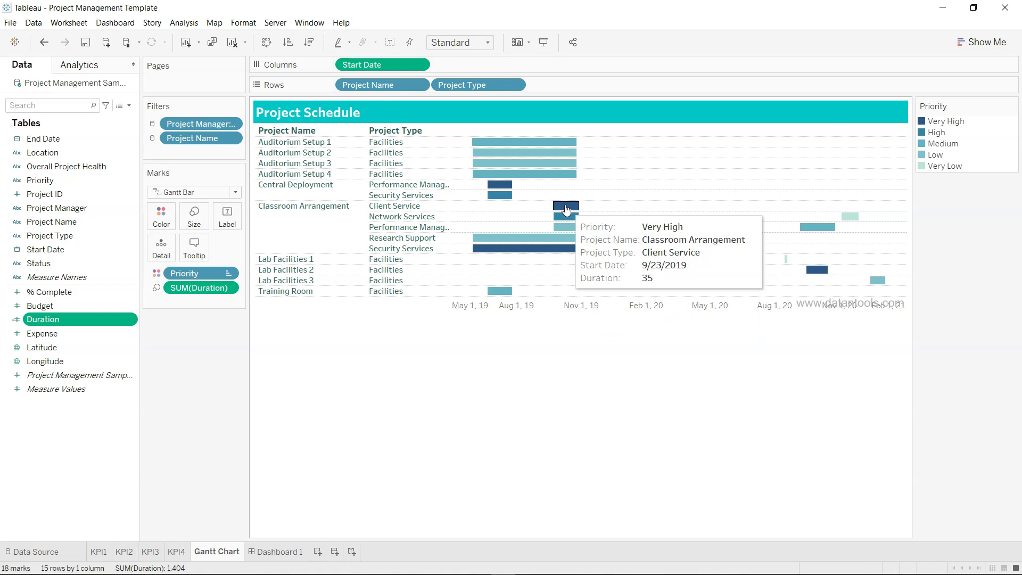
mouse_move(576, 252)
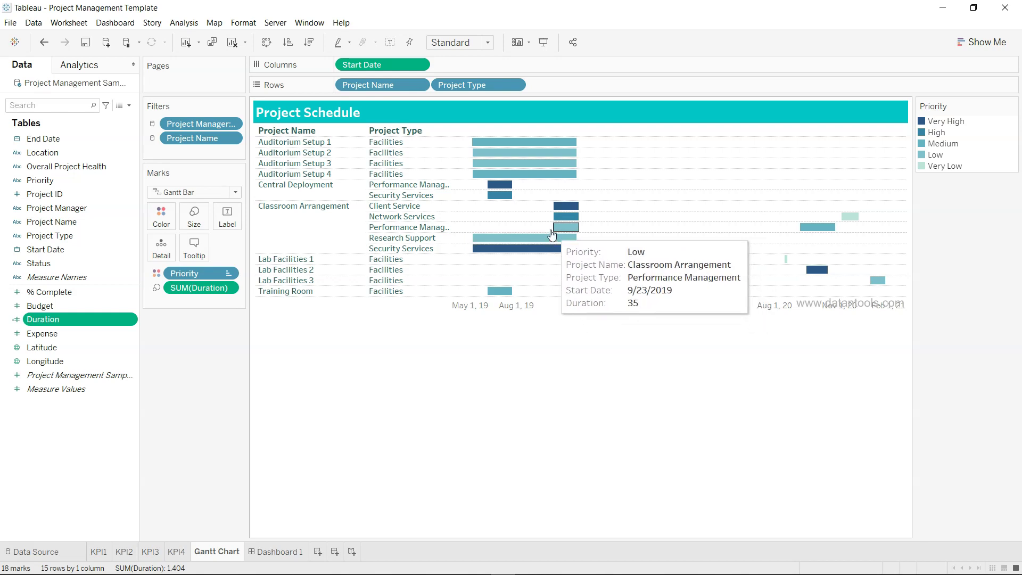
mouse_move(549, 242)
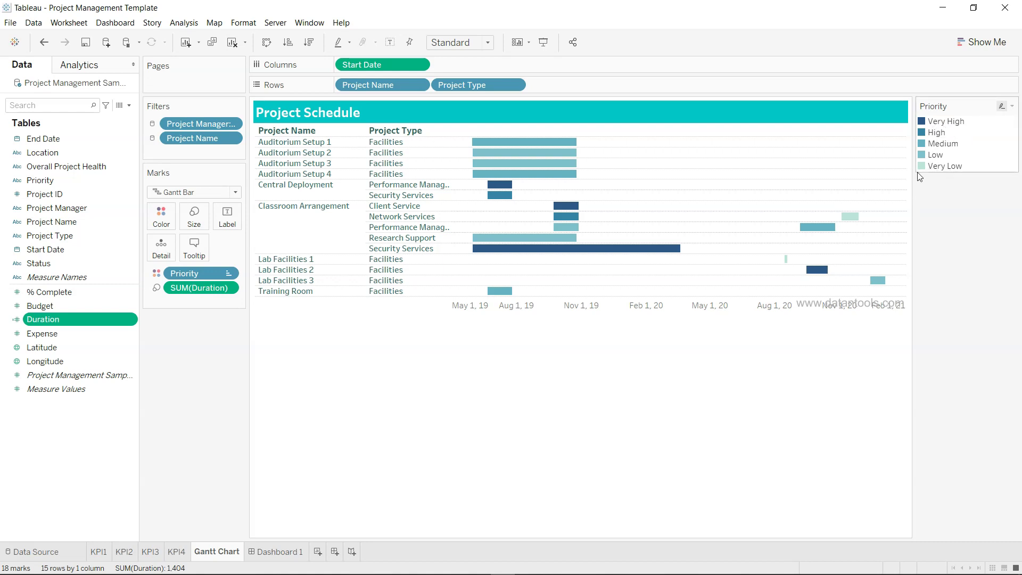
mouse_move(852, 218)
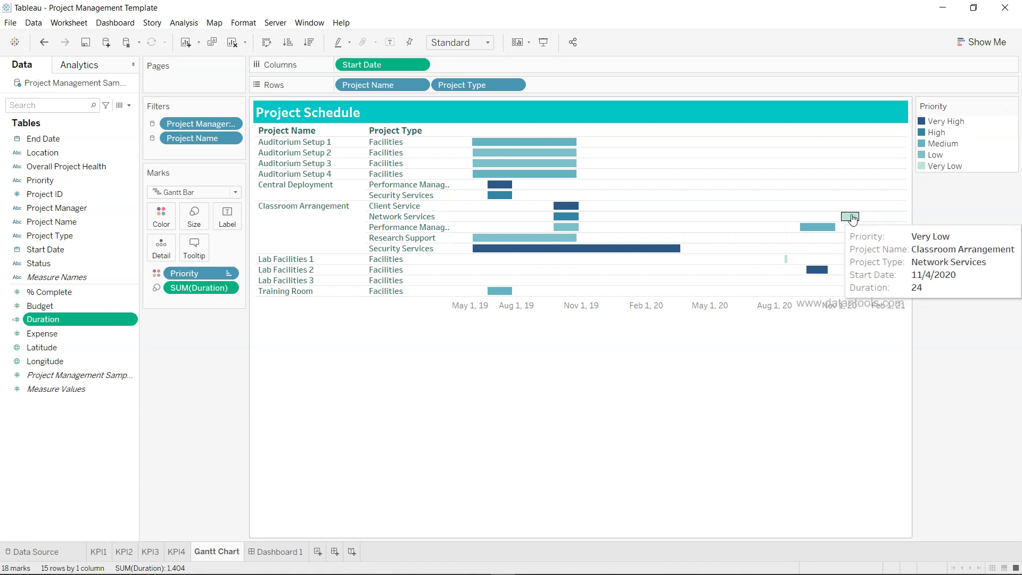
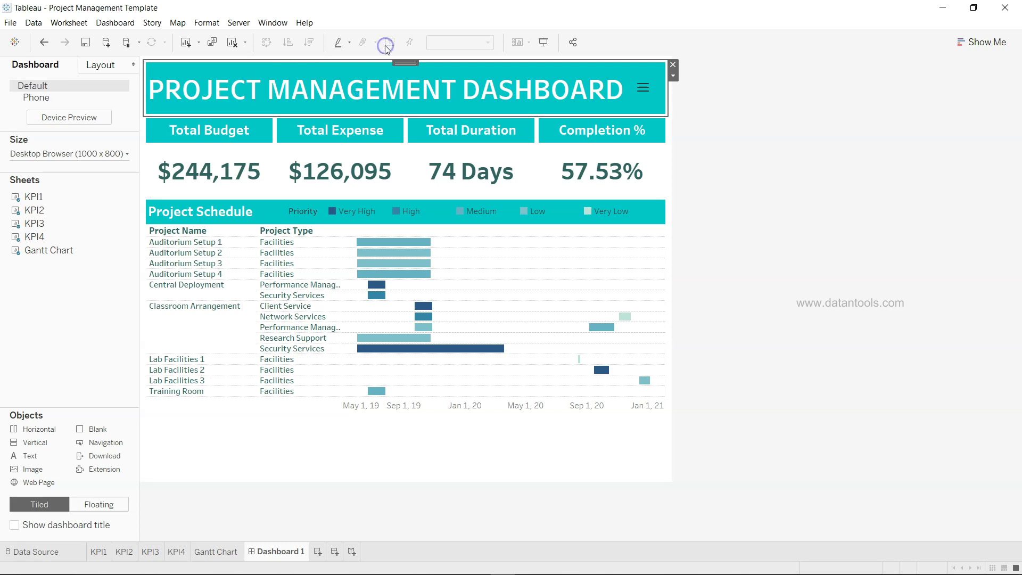
Review the text formatting of the PROJECT MANAGEMENT DASHBOARD title on Dashboard 1 without changing it.
double_click(383, 95)
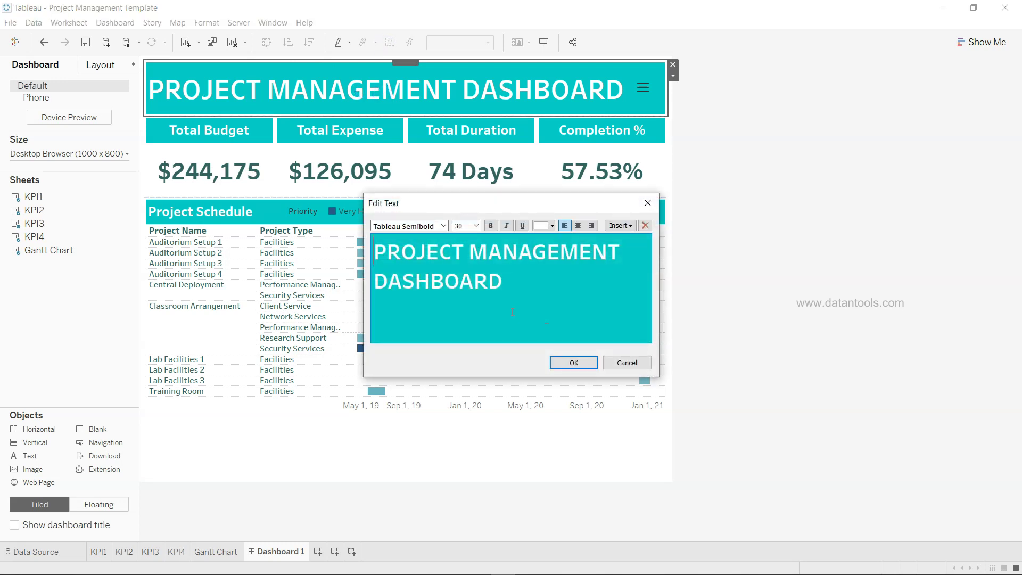
drag(509, 290, 368, 247)
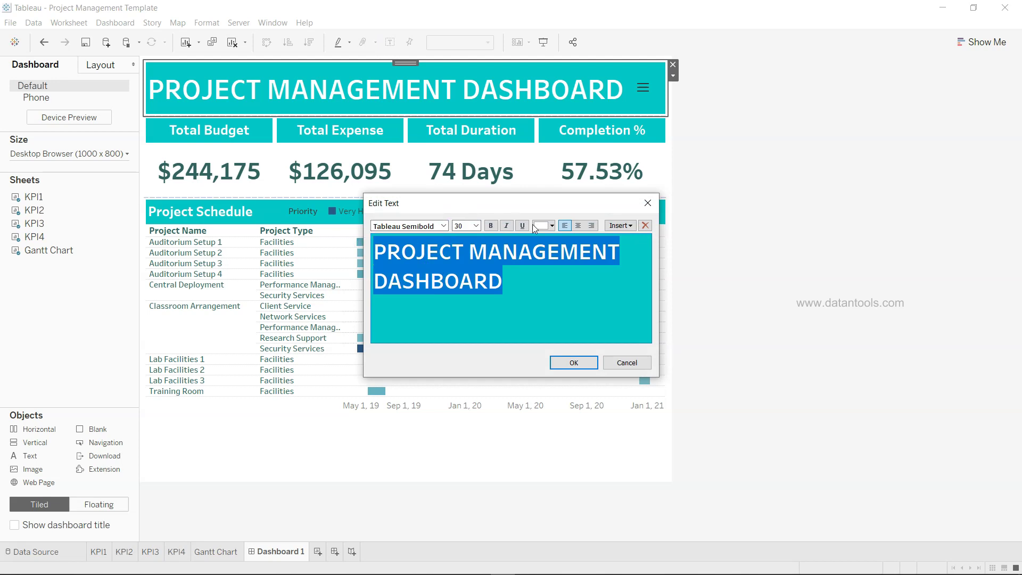
click(573, 362)
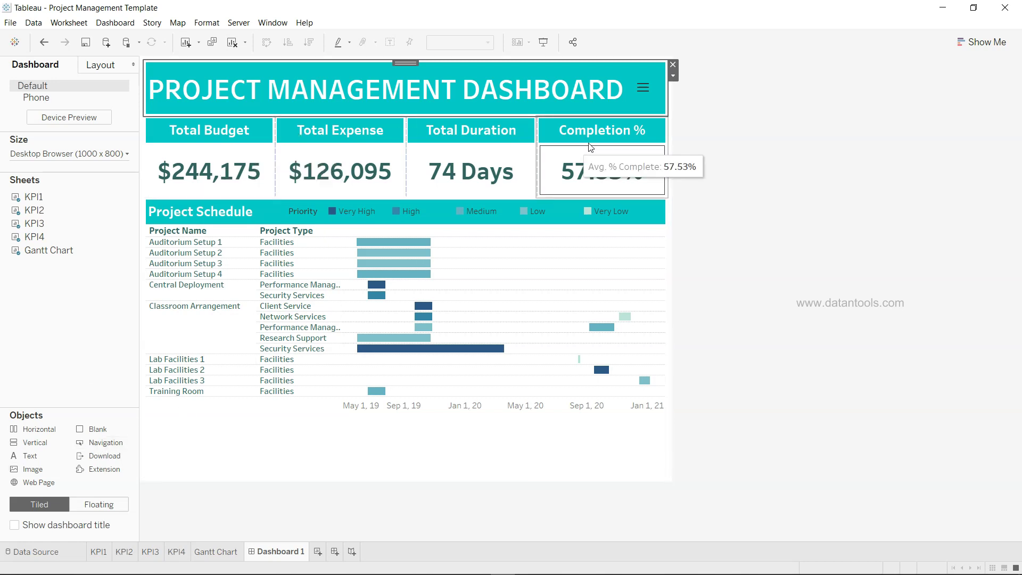
click(658, 130)
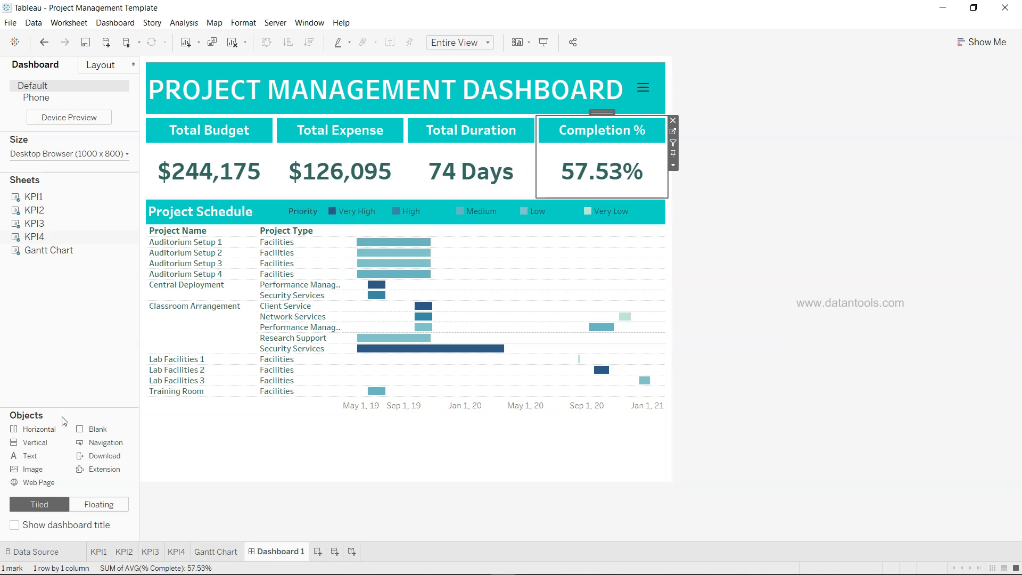
Create a new dashboard and add a text object reading "Project Management Dashboard".
drag(43, 433, 395, 481)
click(334, 551)
drag(52, 455, 336, 193)
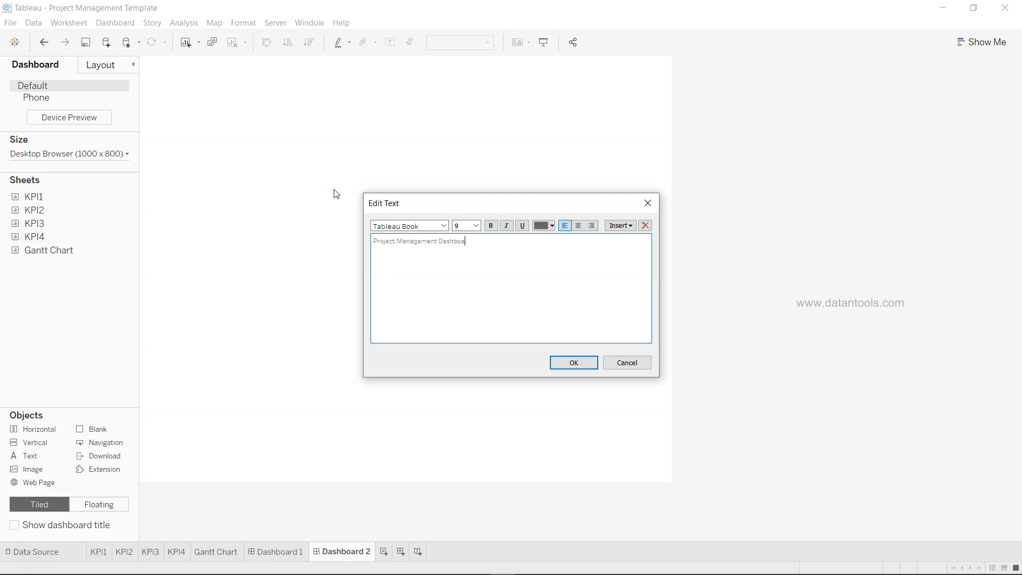
Format the dashboard title text at size 20 in a heavier font and apply it.
triple_click(523, 237)
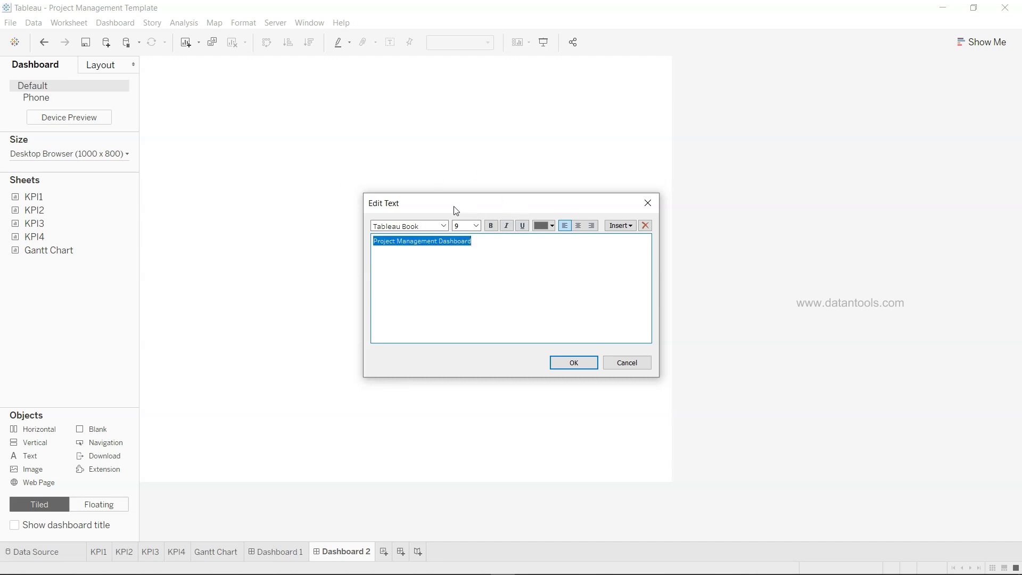
click(478, 228)
click(468, 309)
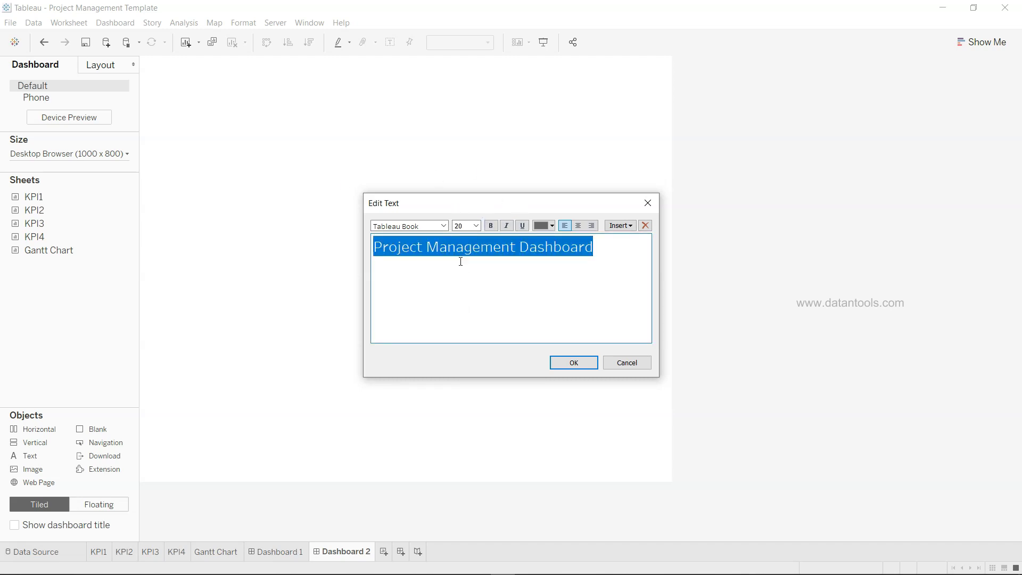
click(433, 259)
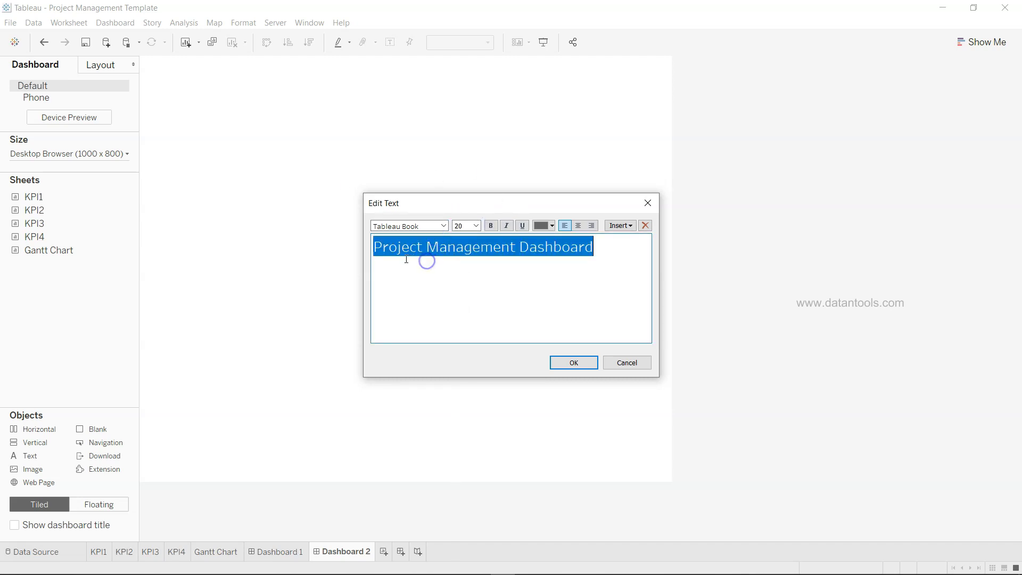
click(445, 226)
click(429, 247)
click(567, 367)
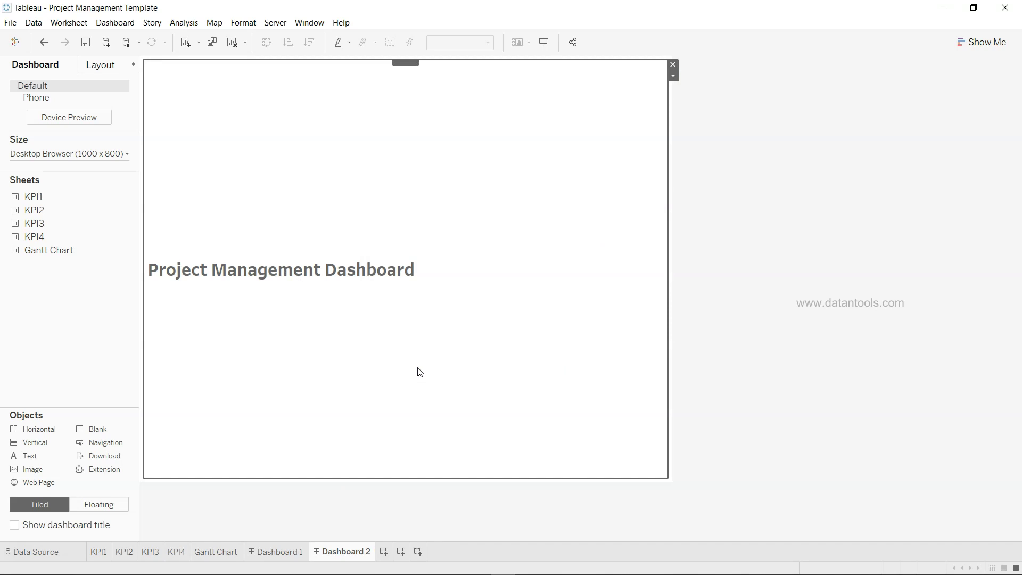
Below a shortened title area, add a horizontal container holding KPI1, KPI2, KPI3 and KPI4 side by side.
drag(52, 436, 308, 449)
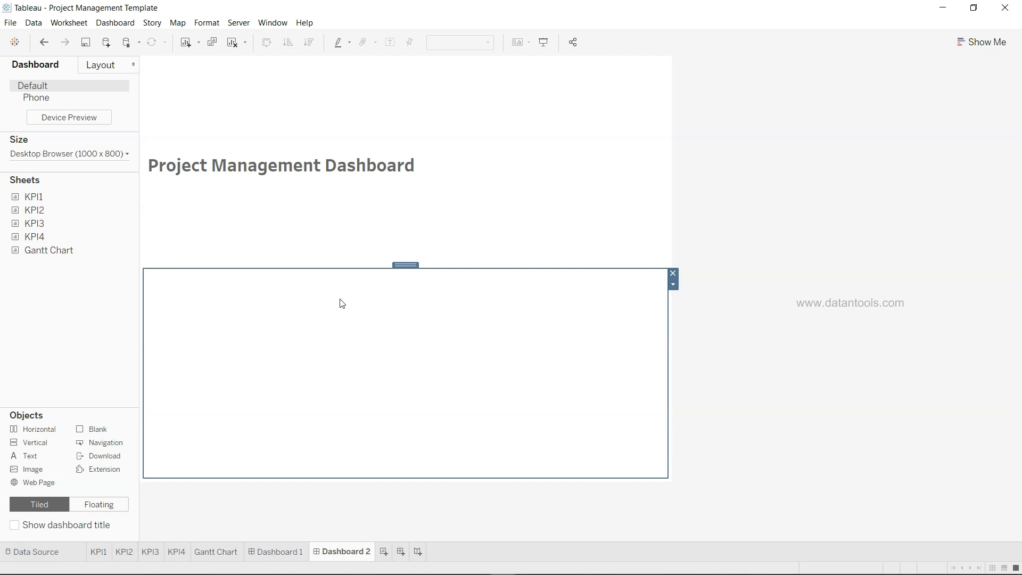
drag(360, 269, 418, 107)
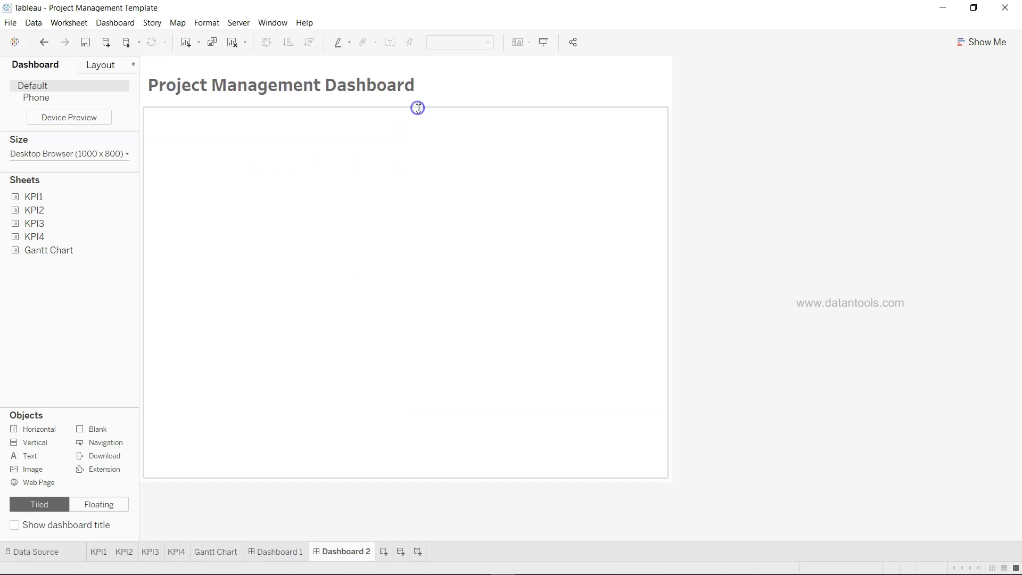
drag(64, 211, 74, 219)
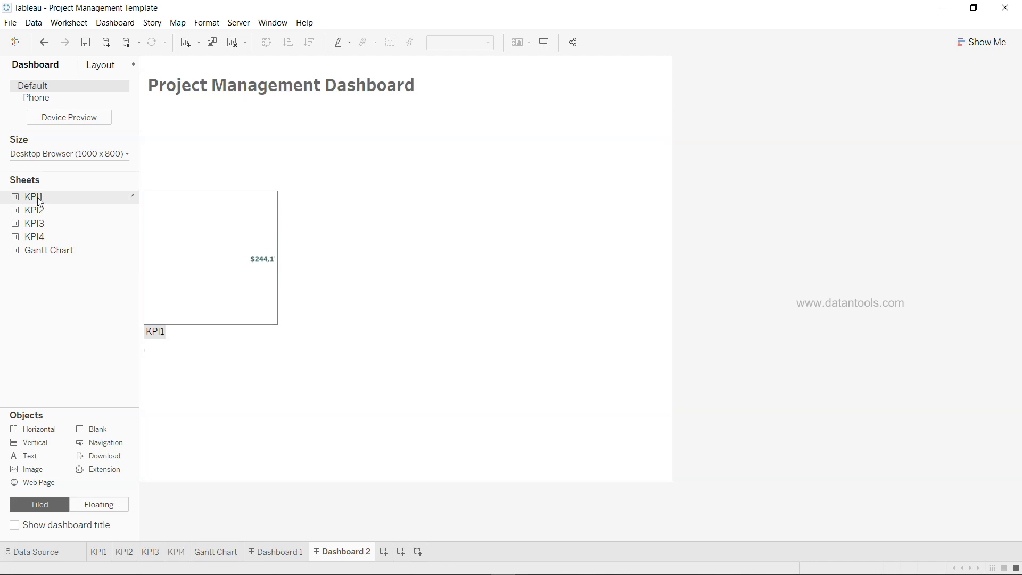
drag(66, 198, 289, 266)
drag(69, 212, 600, 274)
drag(92, 226, 580, 290)
drag(33, 237, 615, 294)
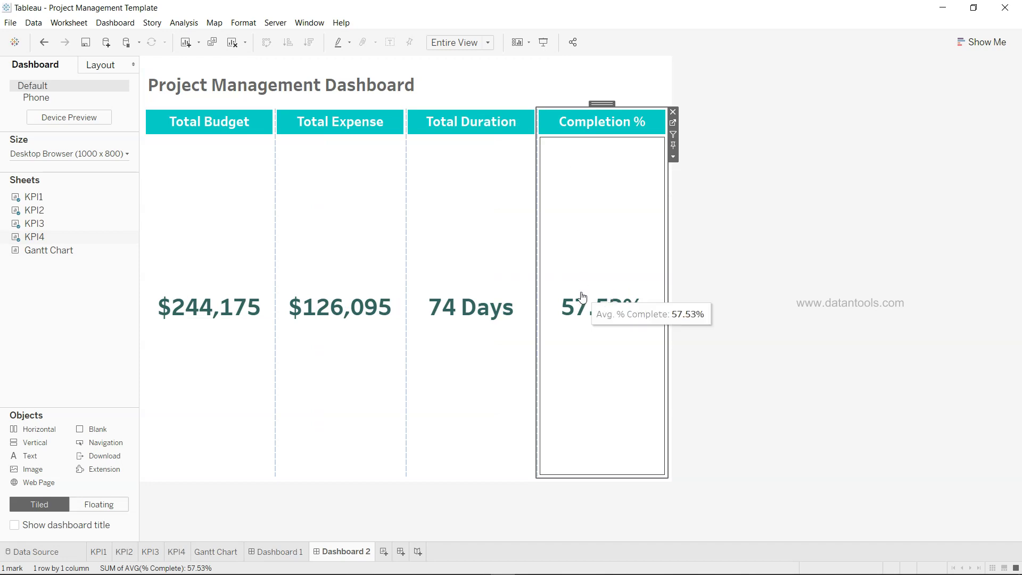
Add the Gantt Chart sheet across the lower part of the dashboard, beneath the KPI row.
mouse_move(47, 250)
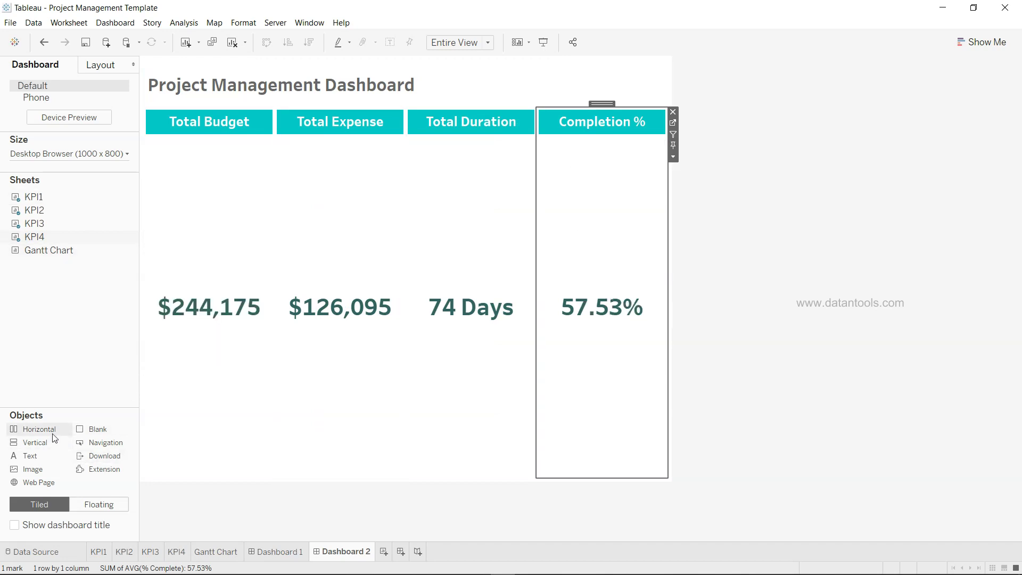
click(61, 254)
drag(61, 255, 388, 471)
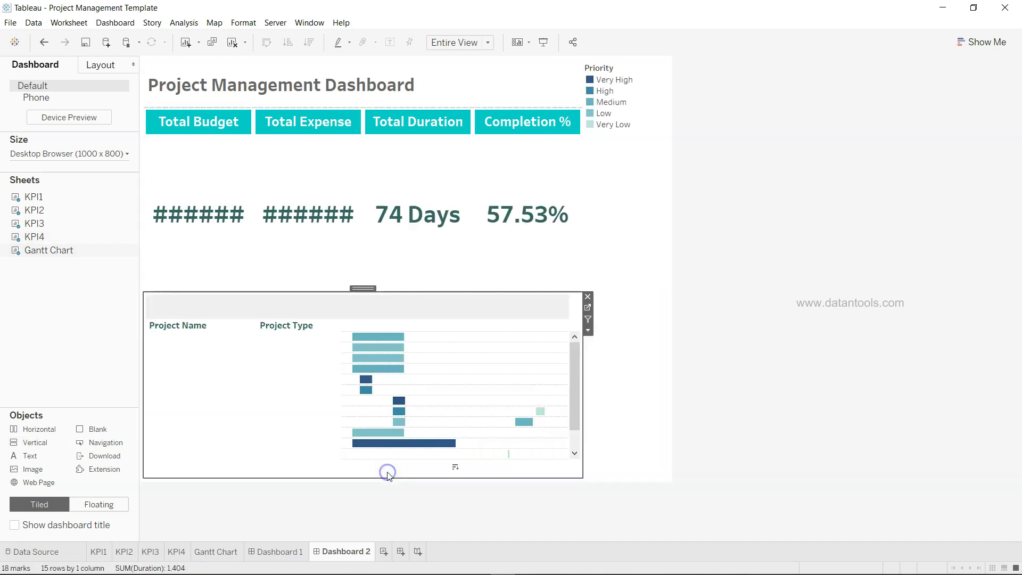
Make the Priority legend floating and fit it as a single row inside the Project Schedule title bar.
click(649, 90)
click(673, 86)
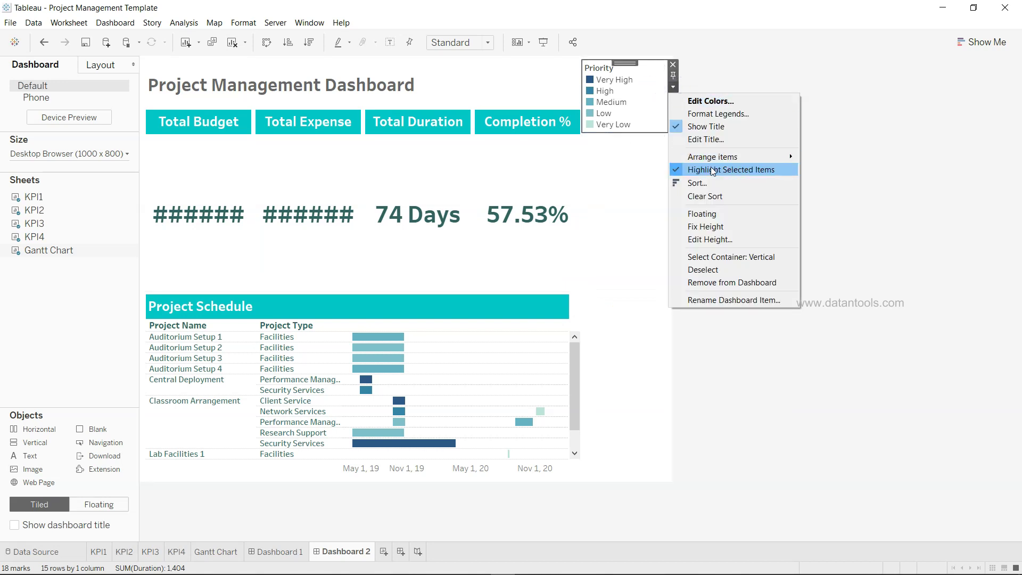
click(717, 213)
click(628, 103)
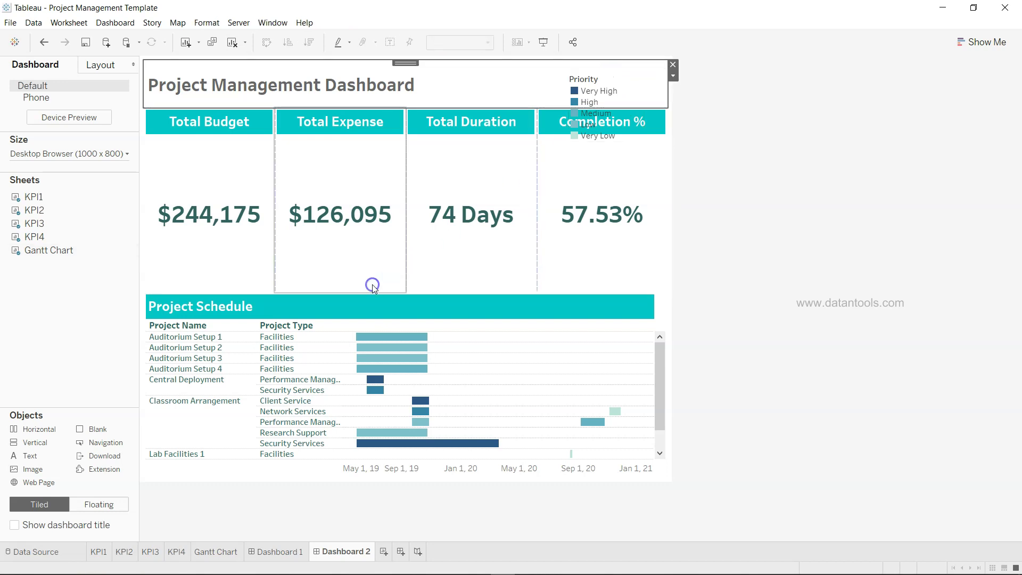
click(629, 88)
drag(610, 68, 644, 323)
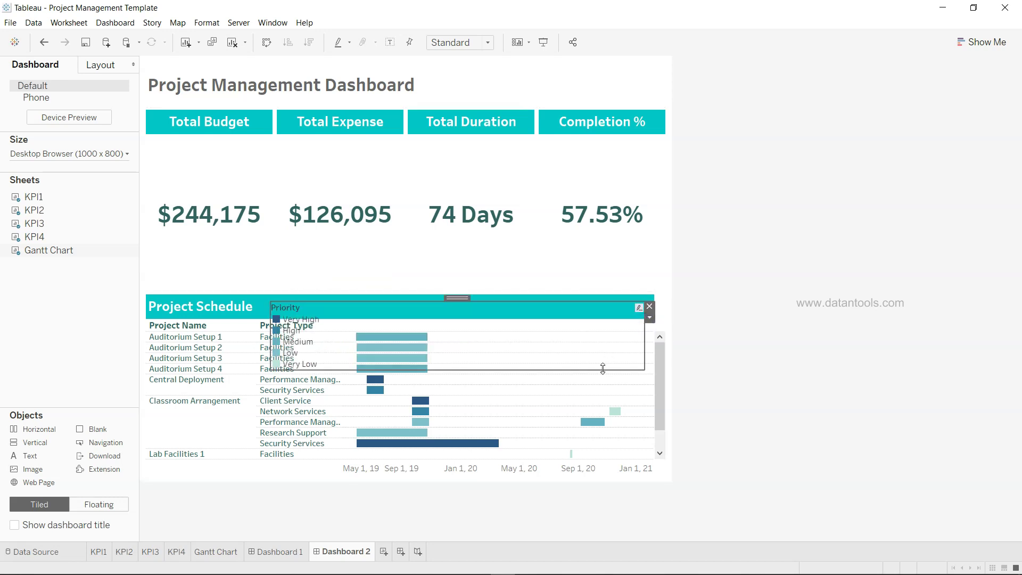
drag(603, 370, 609, 317)
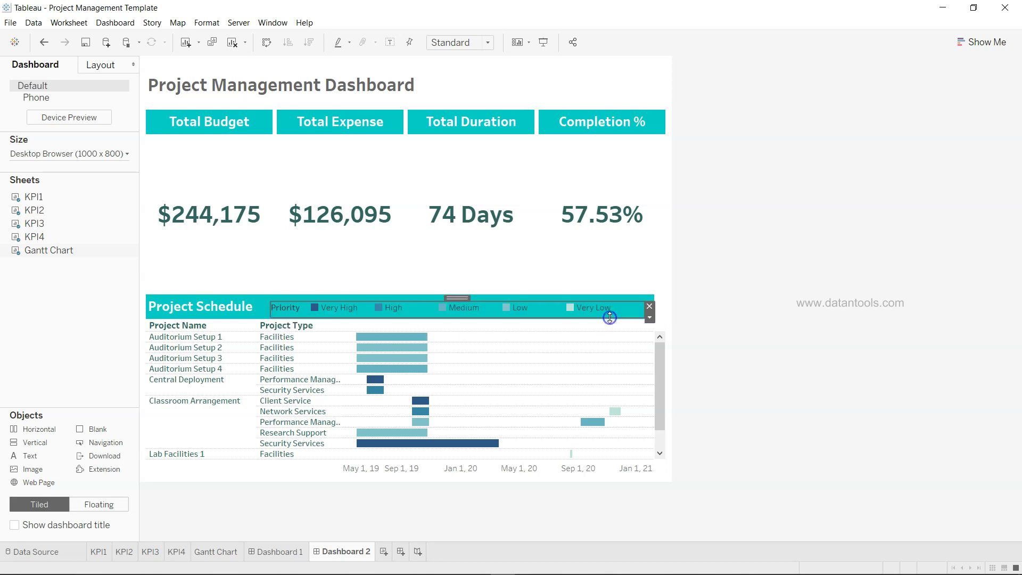
drag(466, 297, 458, 296)
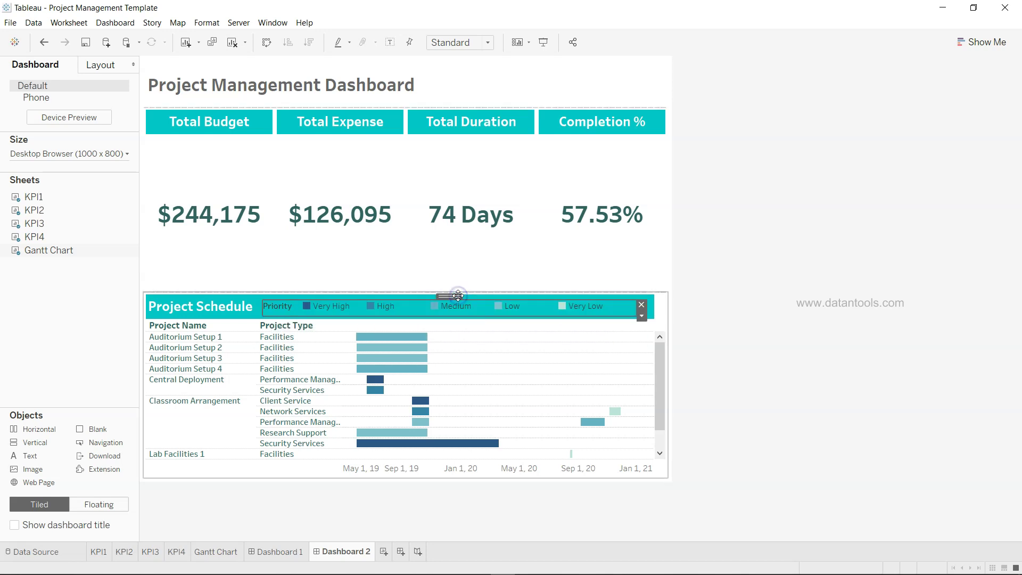
Shorten the KPI row to raise the Gantt chart, and move the Priority legend back onto the Project Schedule title bar.
click(739, 263)
drag(617, 292, 617, 186)
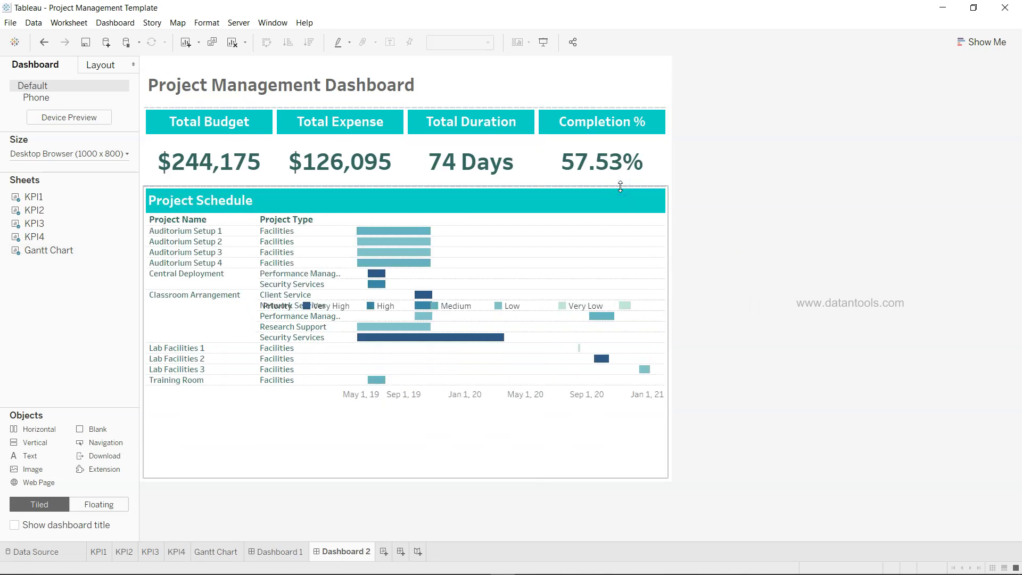
click(392, 306)
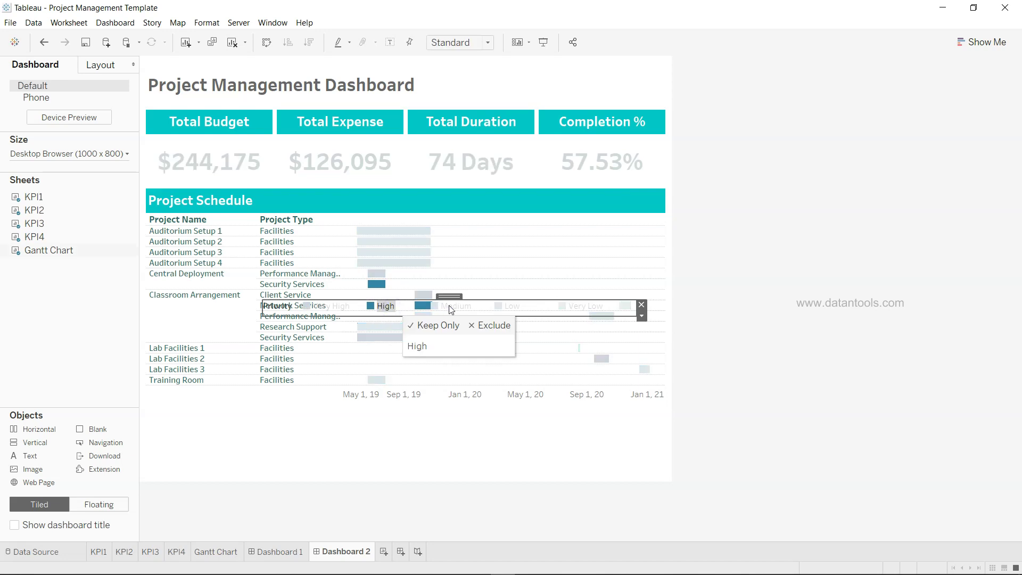
drag(451, 297, 459, 190)
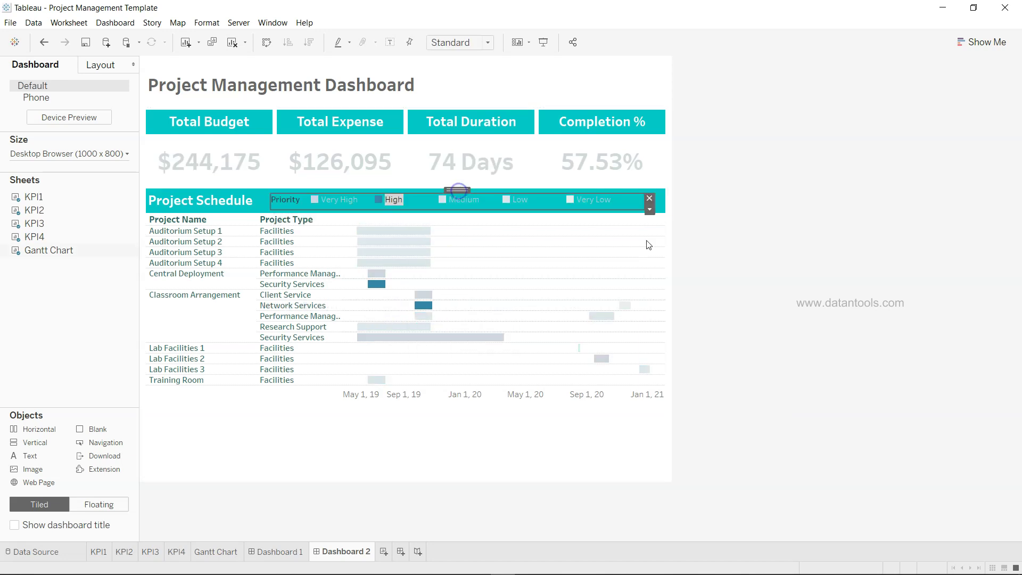
click(398, 200)
click(803, 273)
Compare the new dashboard's layout with Dashboard 1, and return to Dashboard 2.
click(387, 87)
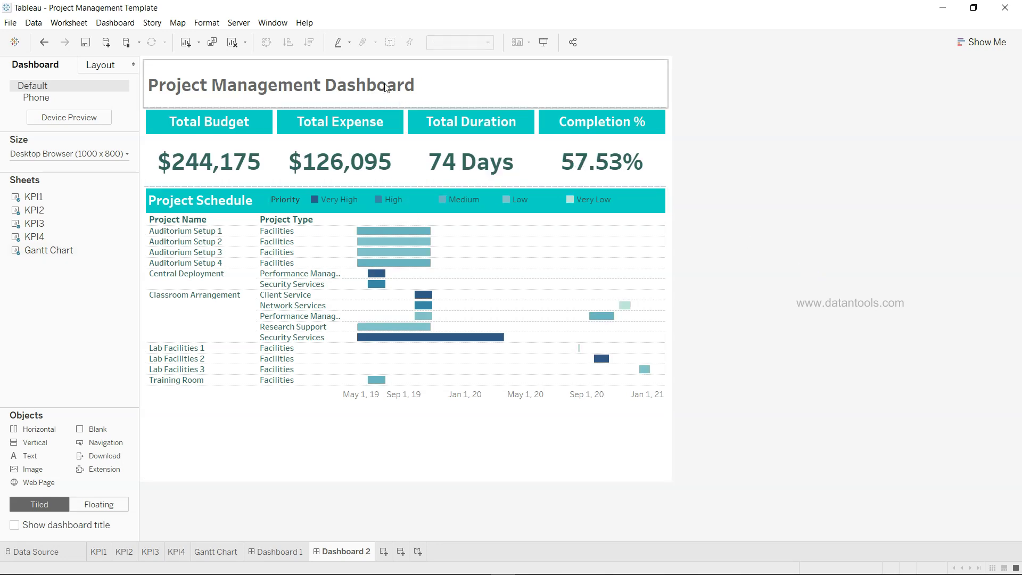
click(277, 552)
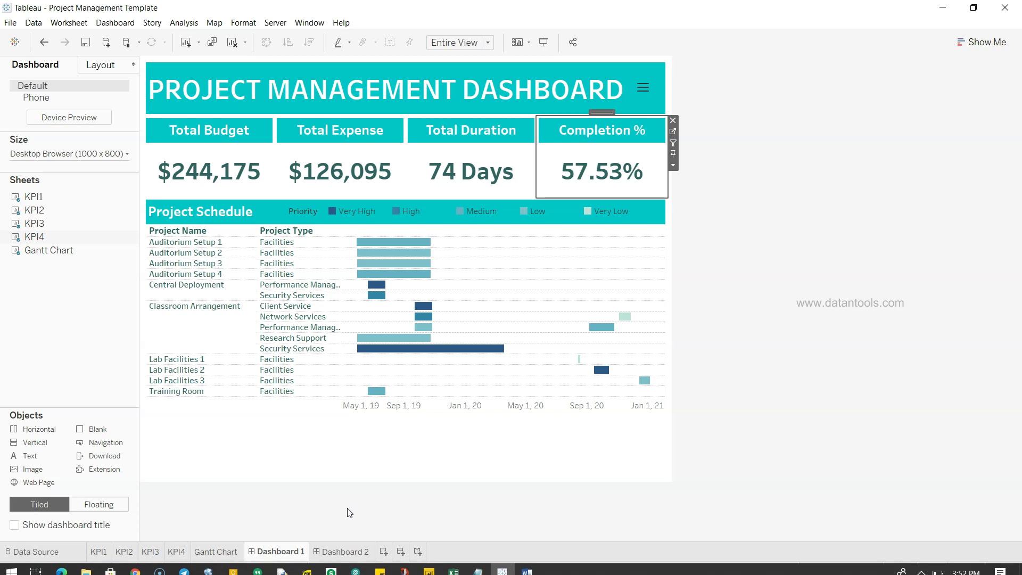
click(343, 551)
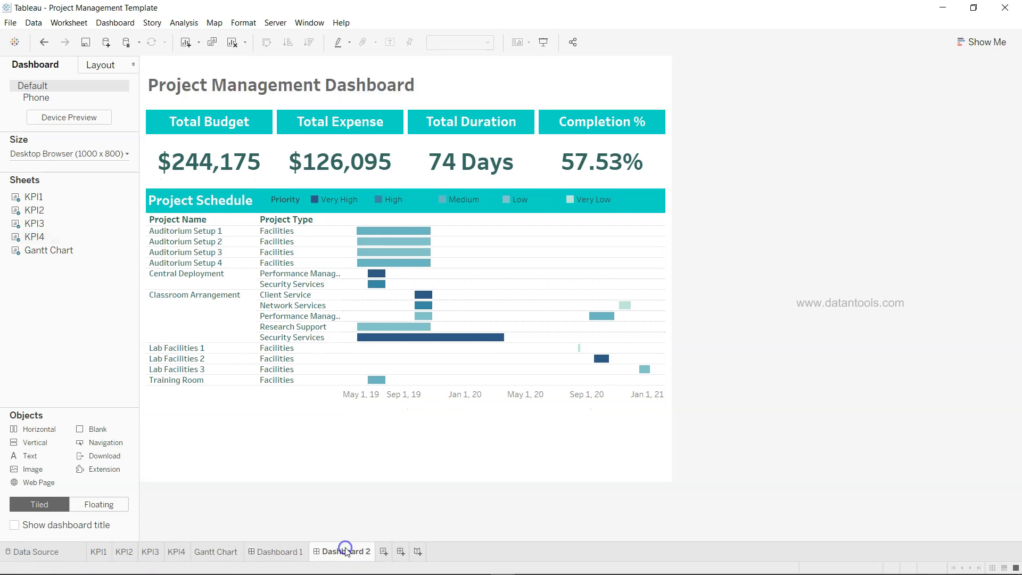
Show the Project Manager filter of the Total Budget sheet on Dashboard 2.
click(235, 126)
click(280, 156)
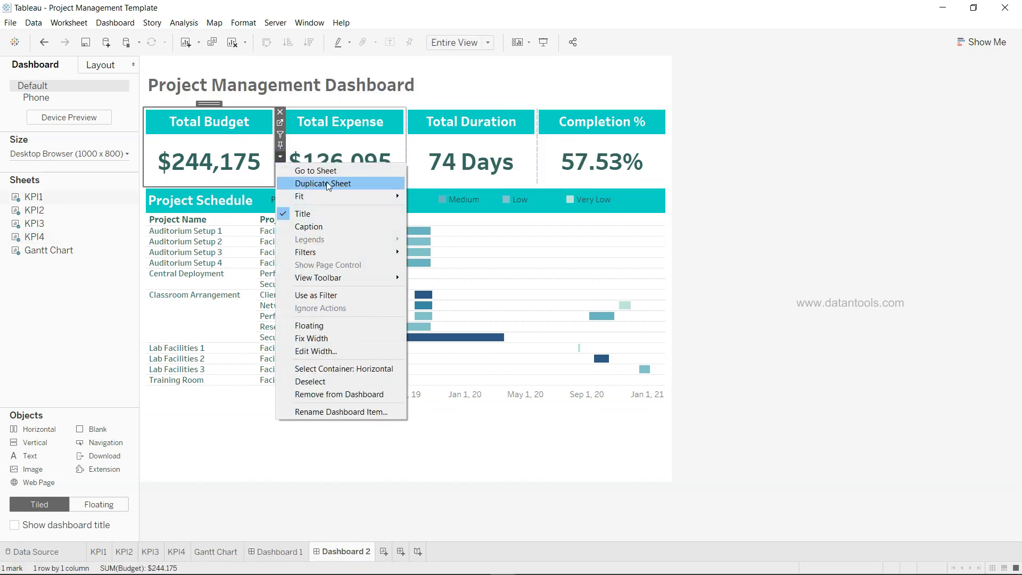
mouse_move(379, 254)
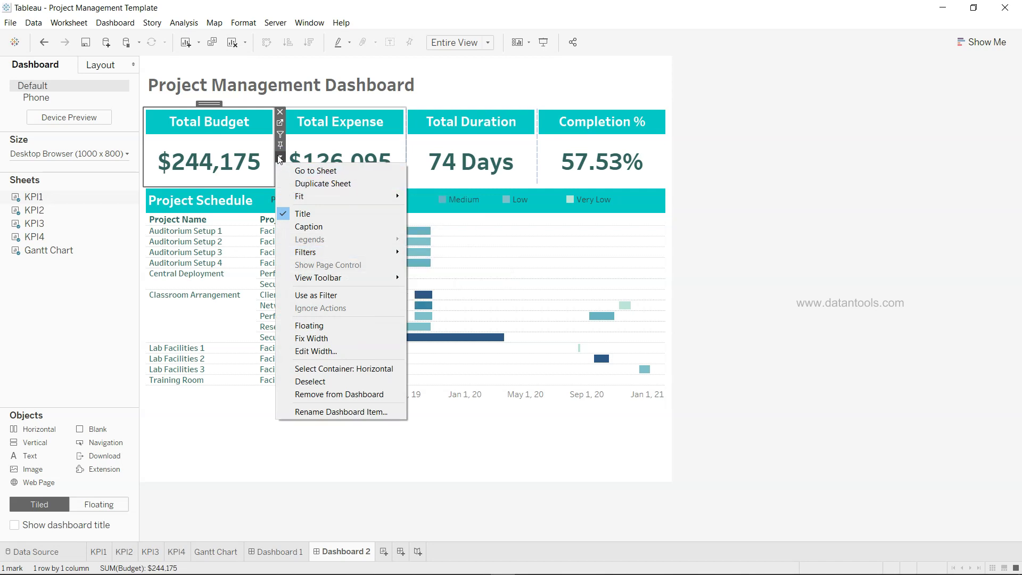
mouse_move(364, 281)
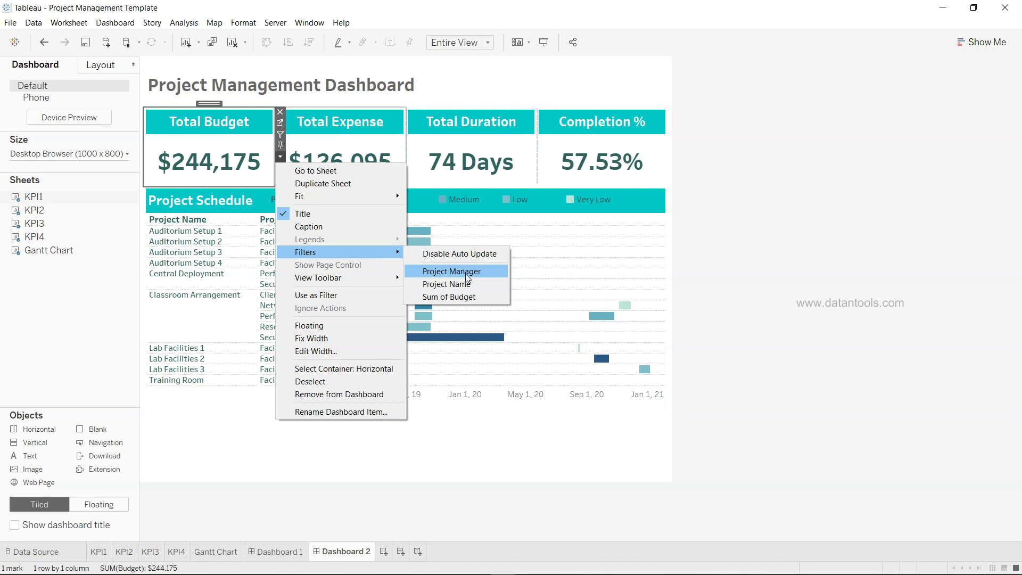
click(466, 273)
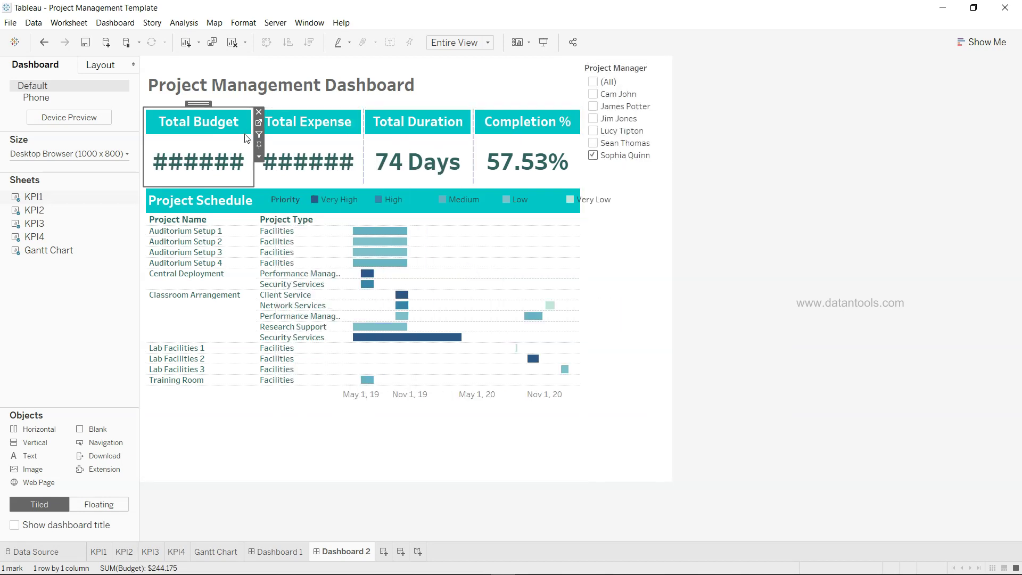
Show the Project Name filter of the Total Budget sheet on Dashboard 2.
click(260, 156)
mouse_move(340, 252)
click(429, 282)
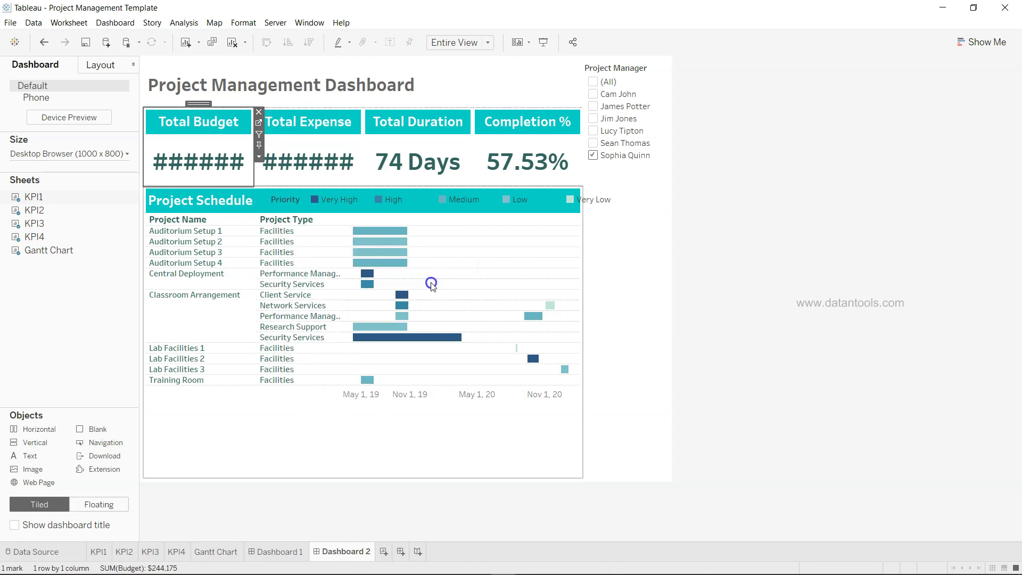
Change the Project Manager and Project Name filters to Multiple Values (dropdown) display.
click(626, 75)
click(674, 89)
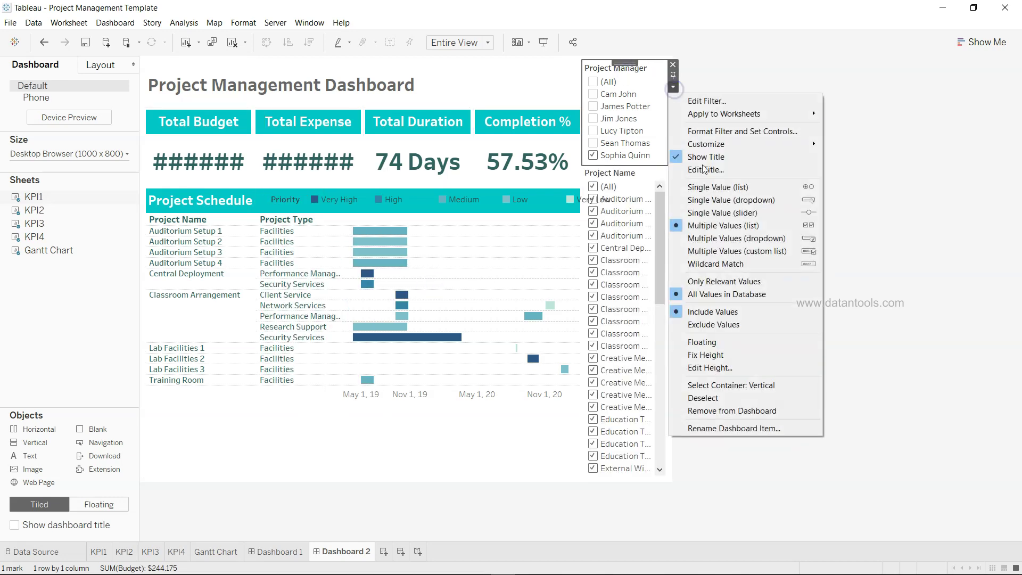
click(717, 238)
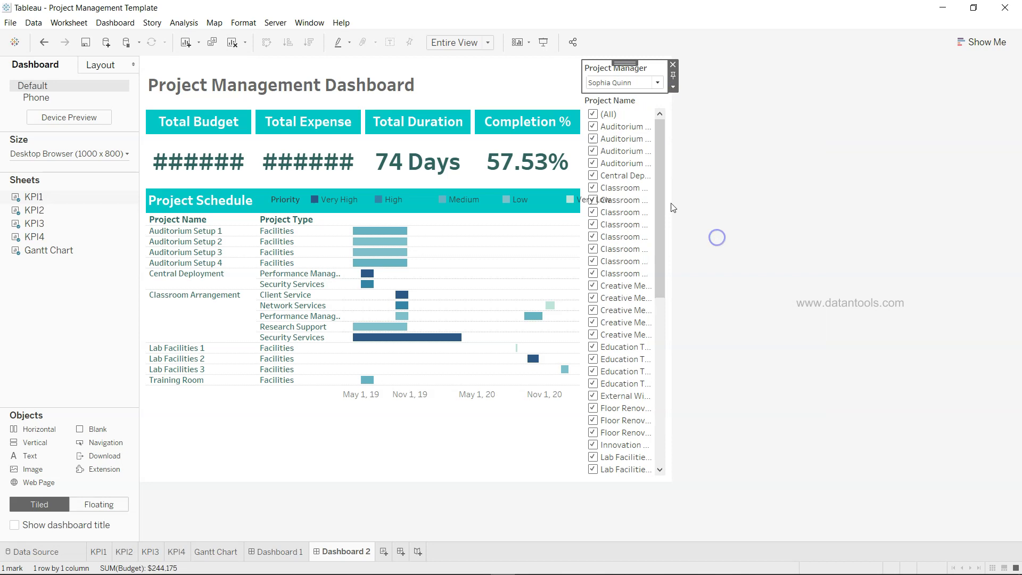
click(627, 102)
click(674, 121)
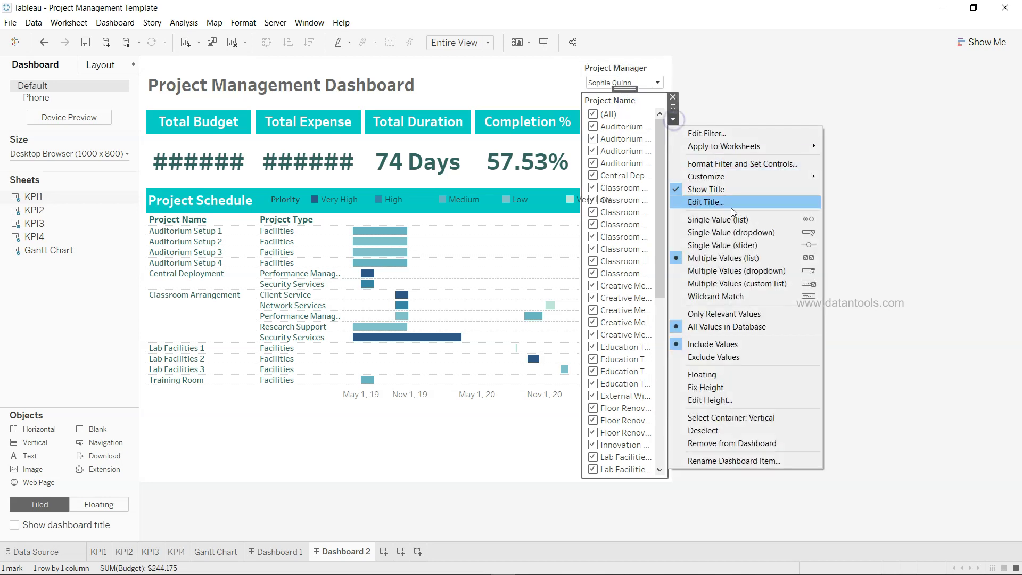
click(749, 271)
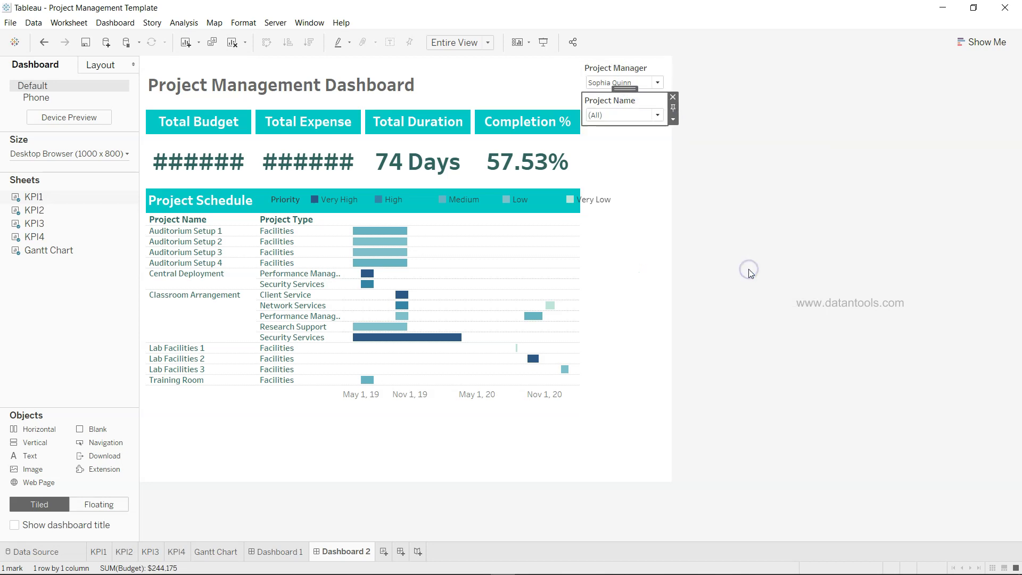
Check Dashboard 1 for reference, then make Dashboard 2's vertical filter container floating and move it beside the dashboard title.
click(275, 552)
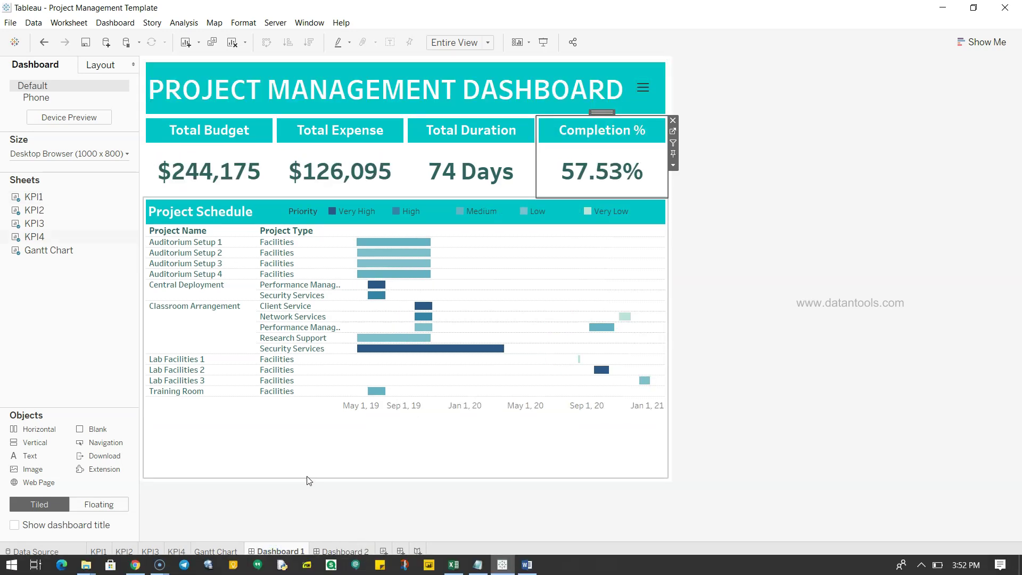
click(343, 553)
click(643, 205)
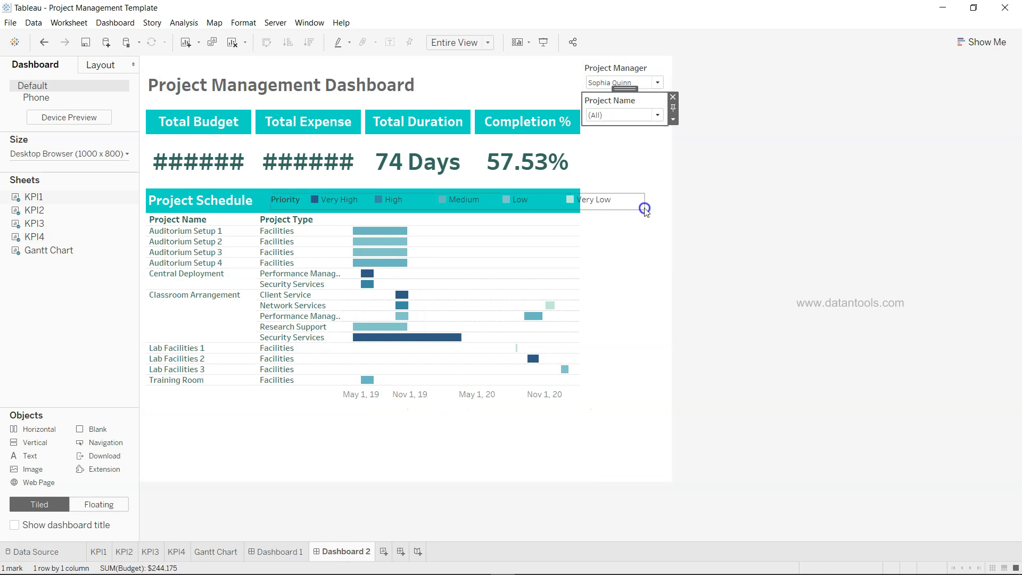
click(651, 284)
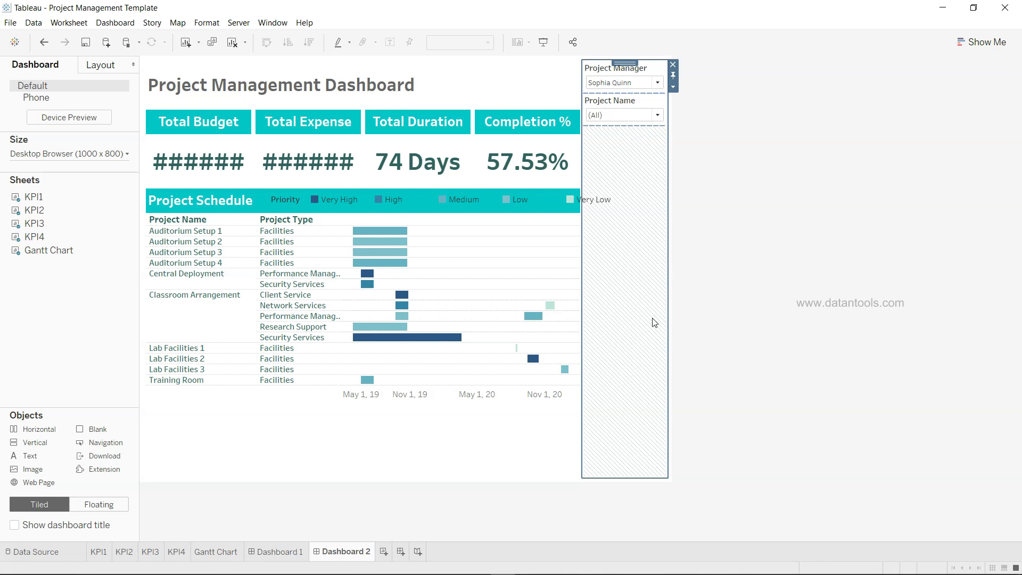
click(673, 86)
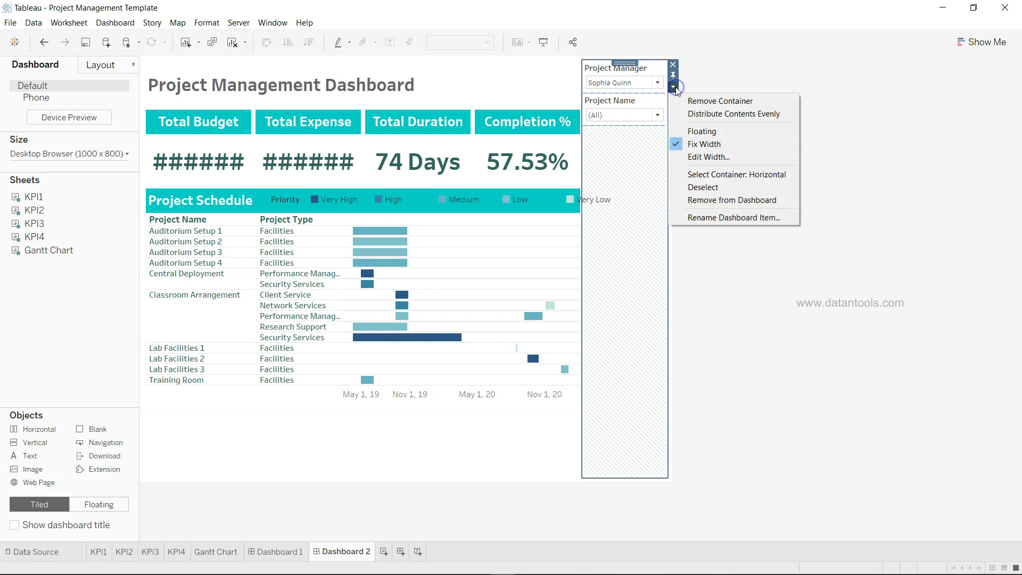
click(708, 134)
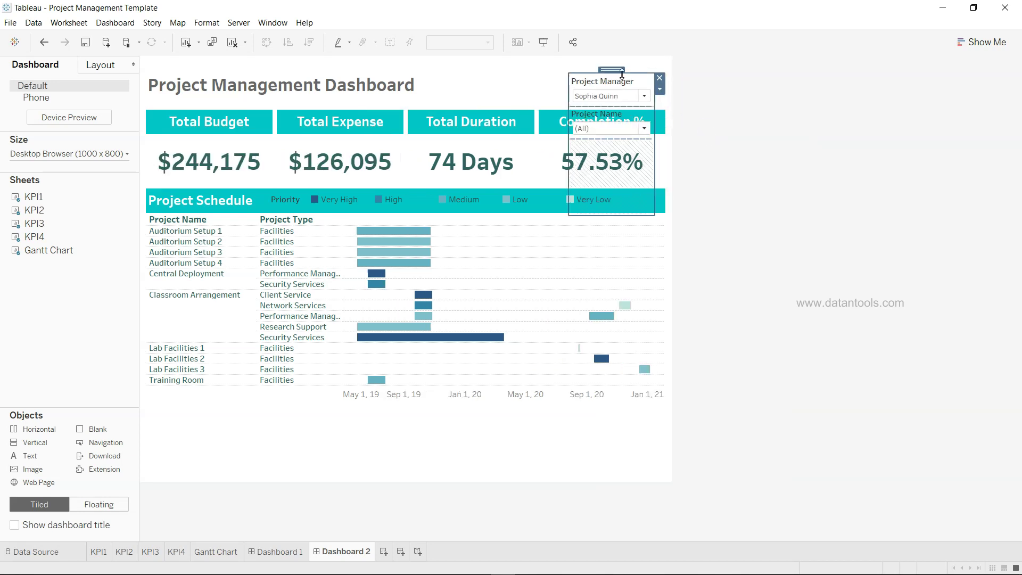
drag(611, 67, 473, 64)
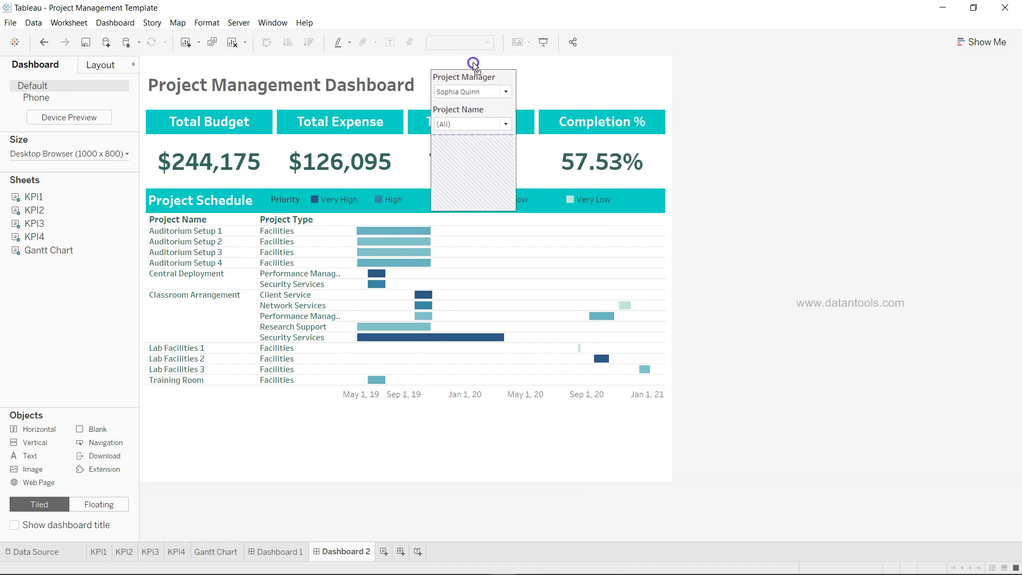
Add a show/hide button to the floating filter container and use it to collapse the filters.
click(521, 84)
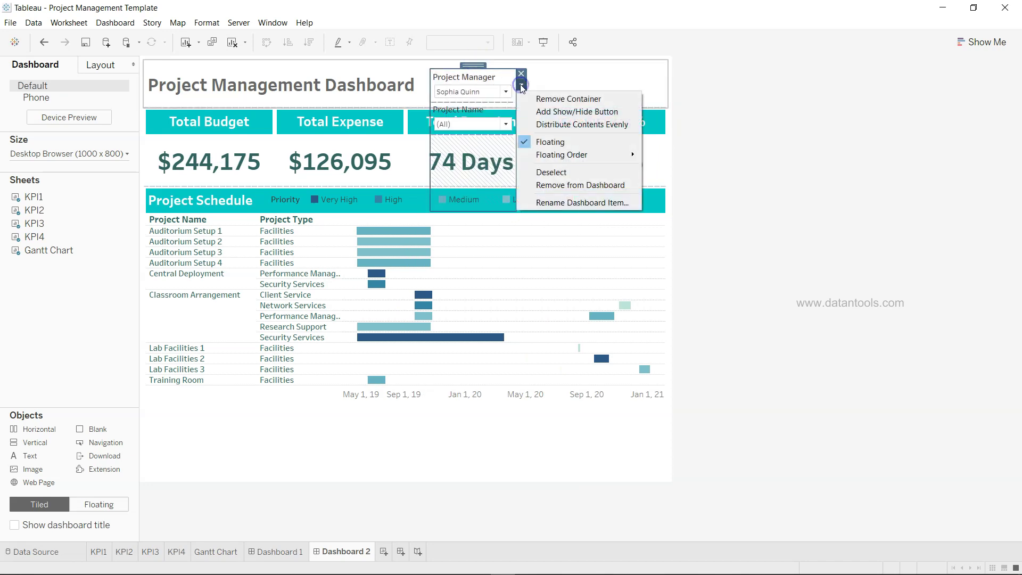
click(550, 112)
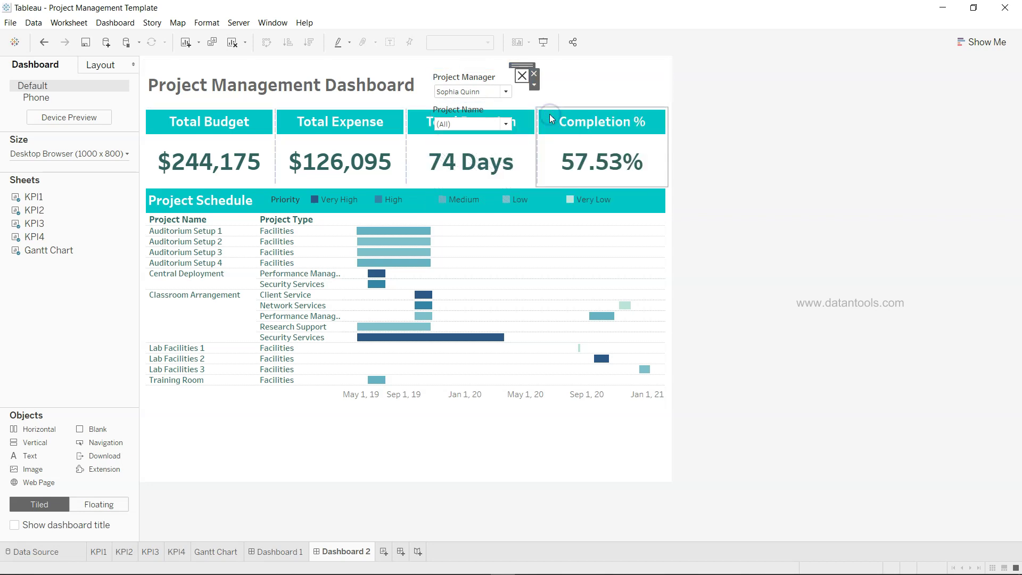
click(525, 79)
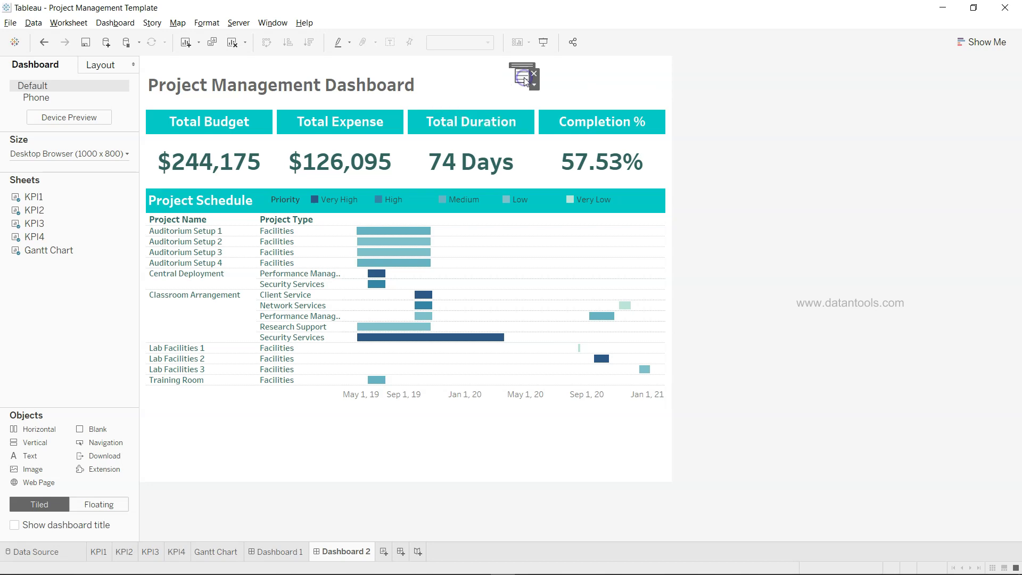
click(576, 85)
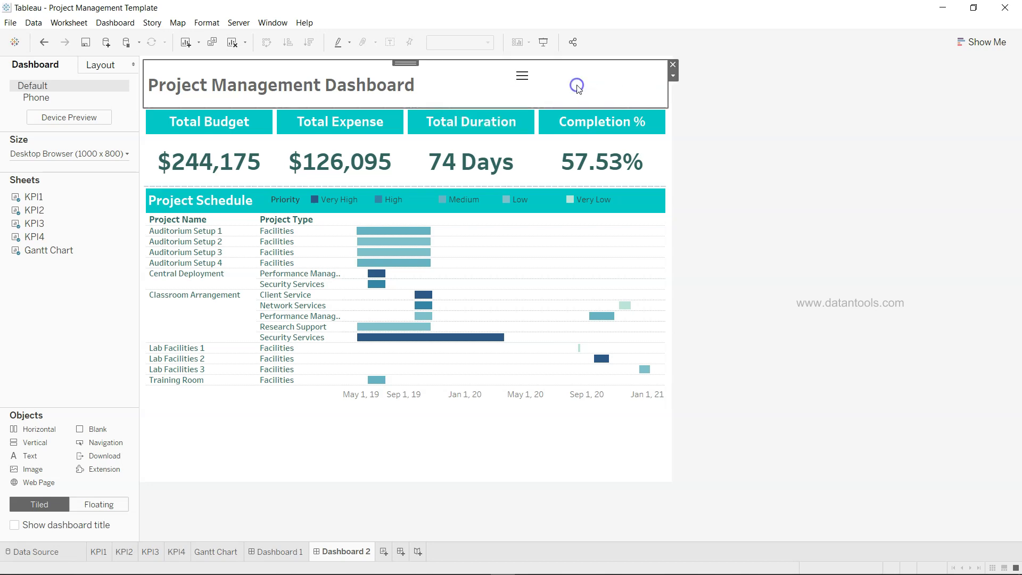
Reveal the filters in presentation mode and add the first three listed managers to the Project Manager selection.
click(543, 42)
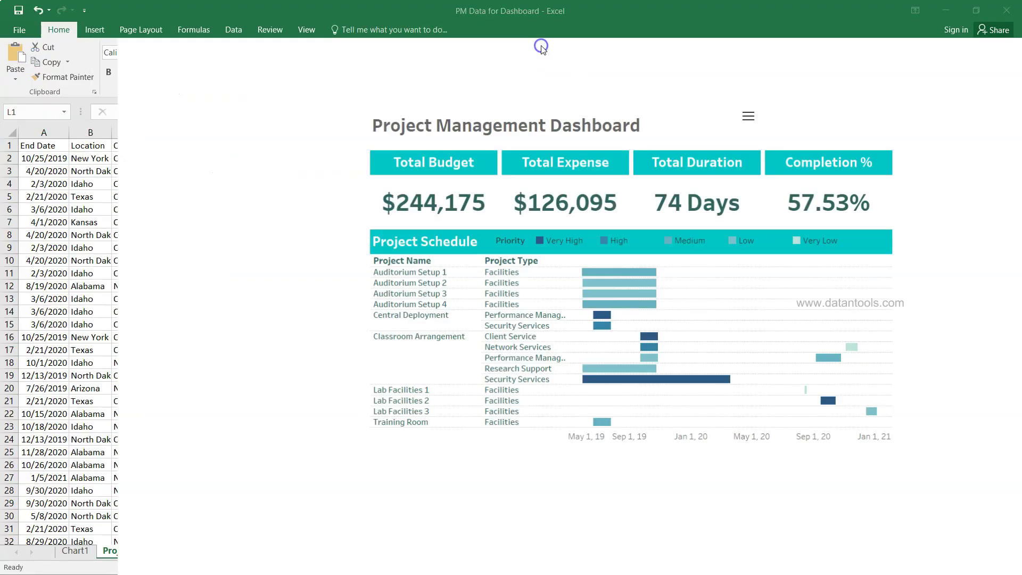
click(627, 83)
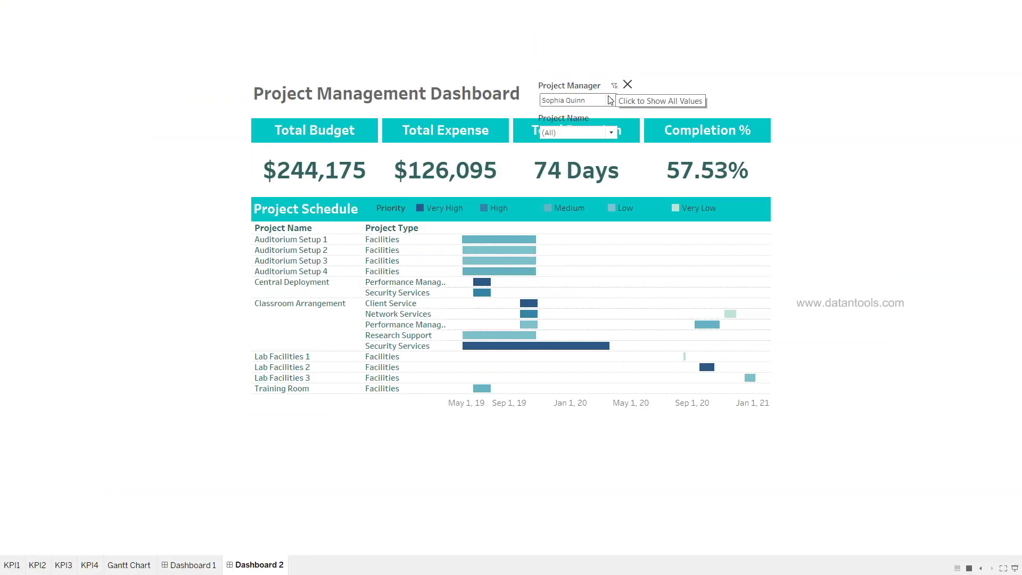
click(613, 100)
click(549, 139)
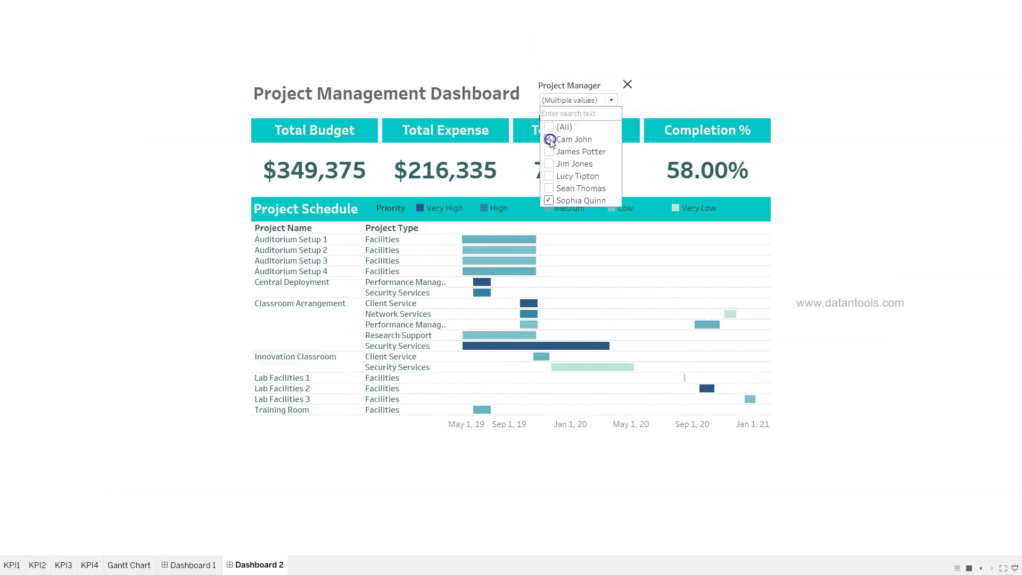
click(549, 151)
click(549, 163)
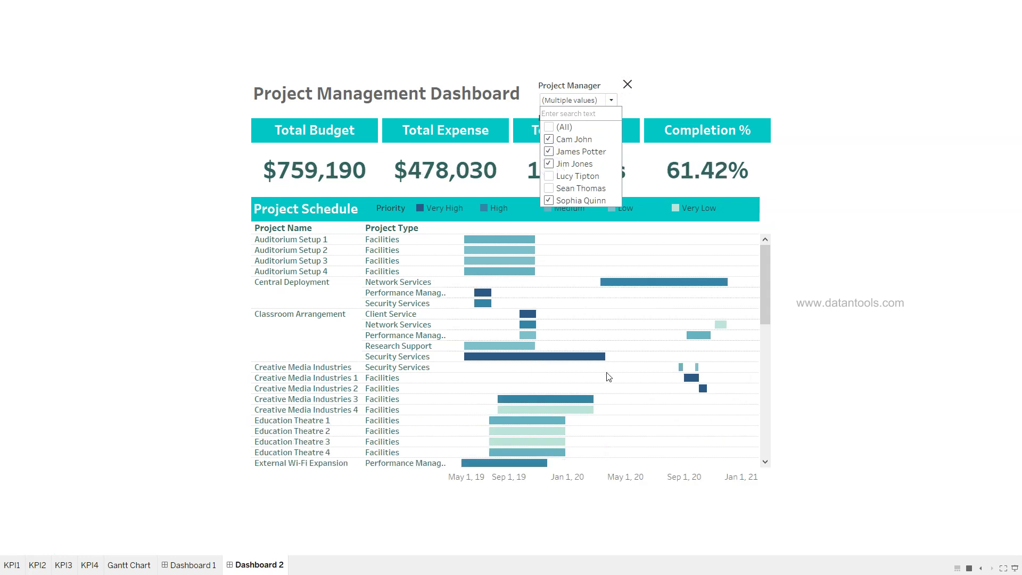
Collapse the filter container and leave presentation mode.
click(628, 84)
click(629, 83)
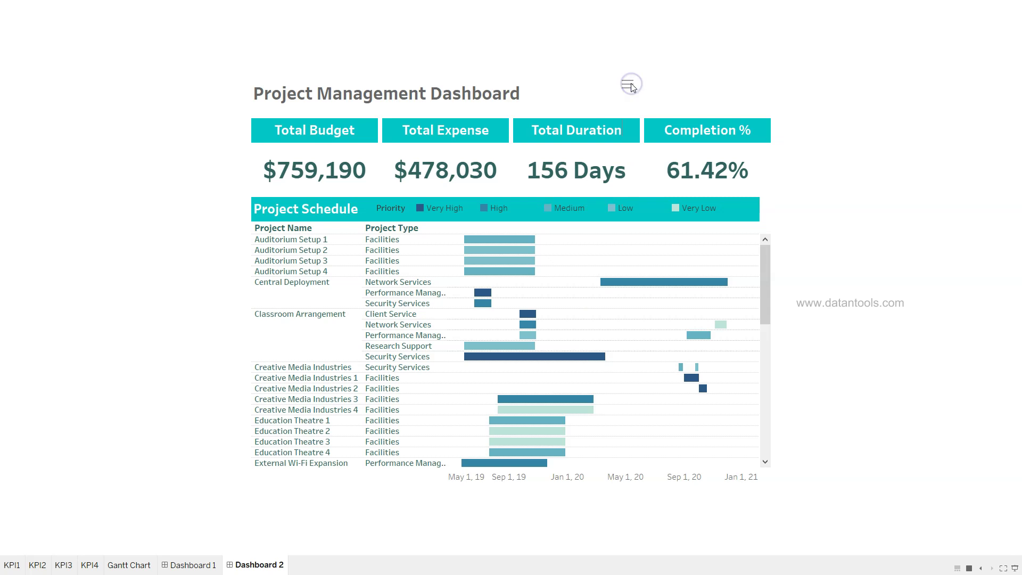
key(Escape)
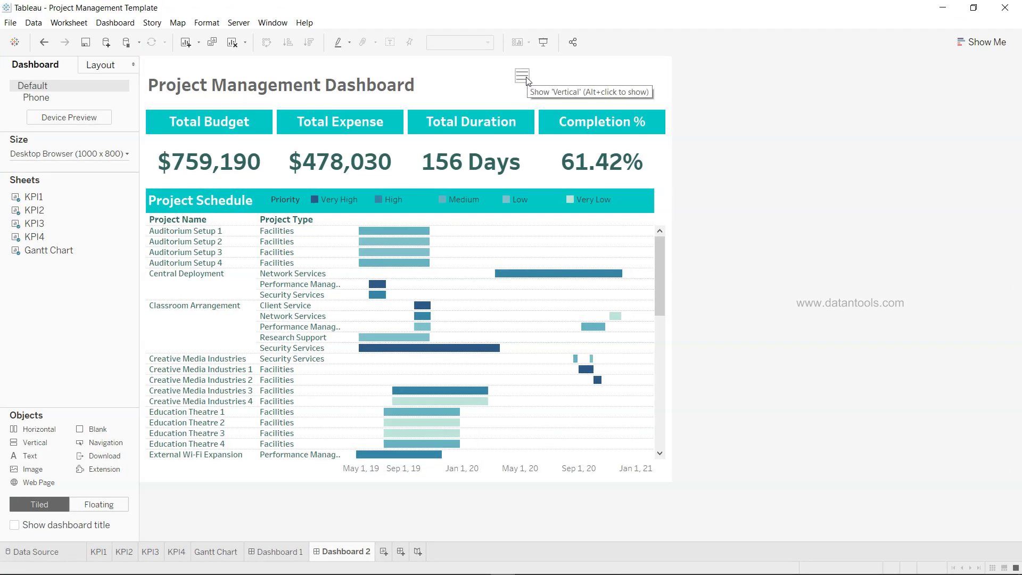
Apply the Project Manager filter to all worksheets using this data source, and collapse the filter container again.
alt+click(527, 80)
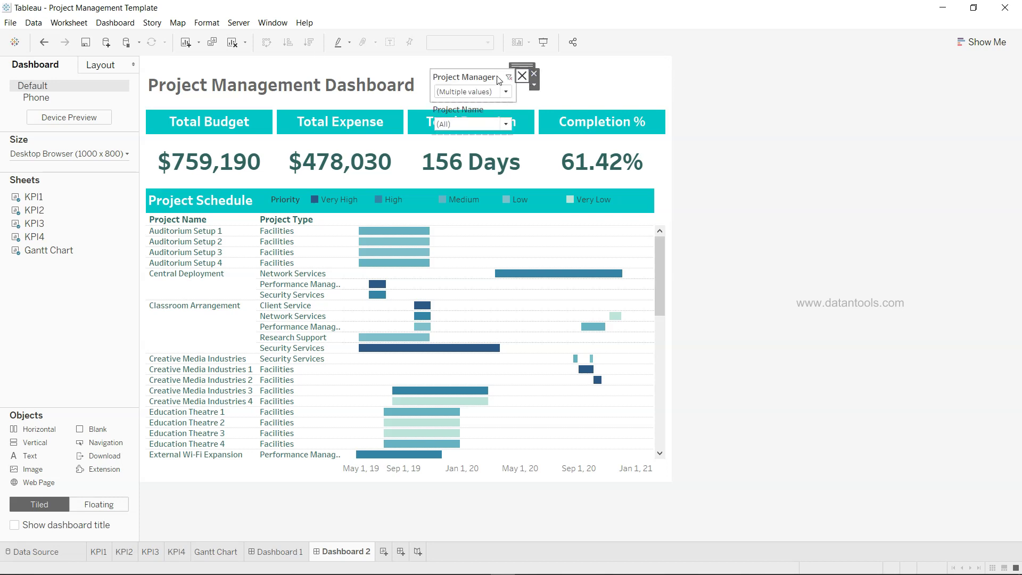
click(489, 79)
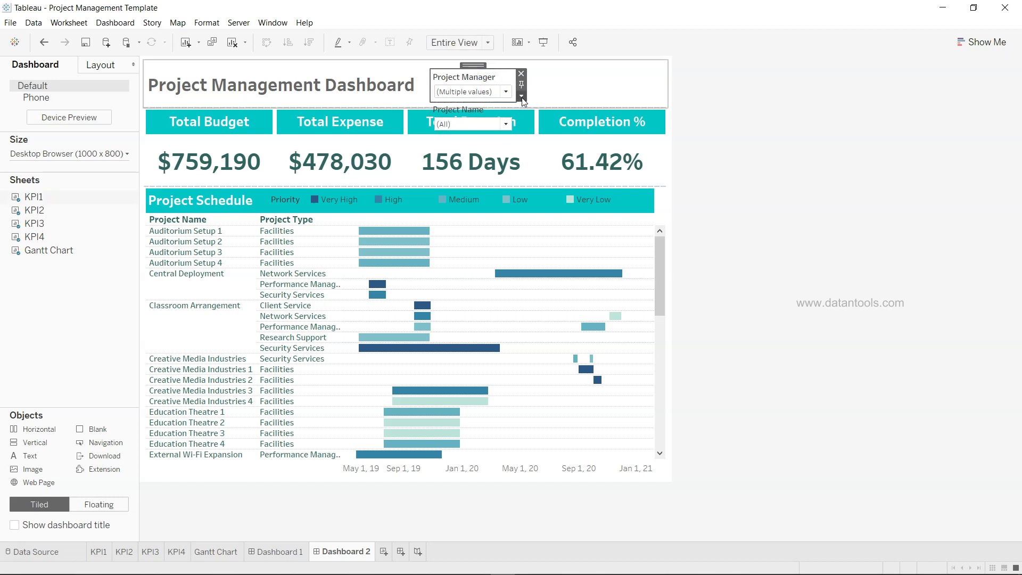
click(522, 97)
mouse_move(619, 123)
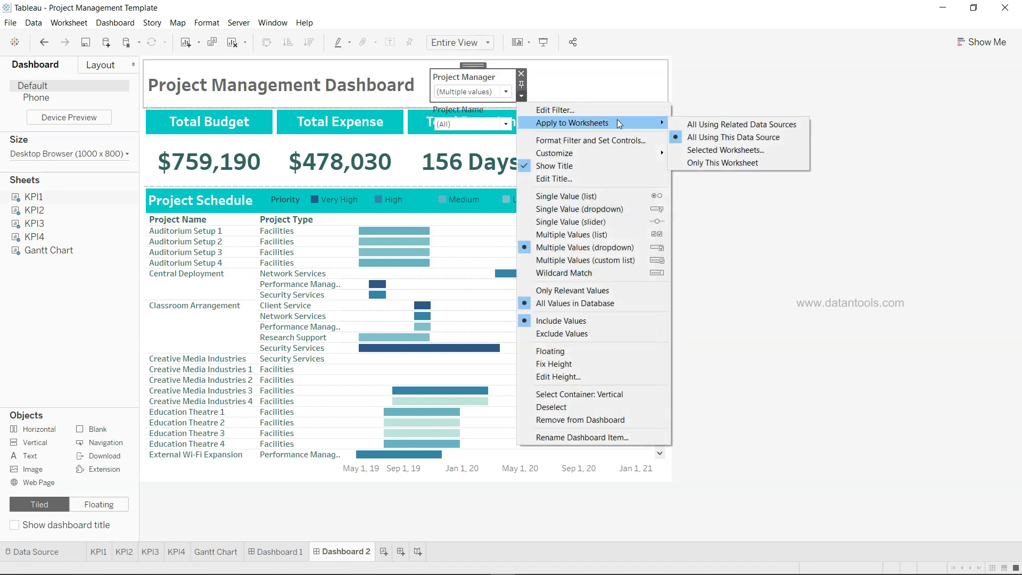
click(706, 138)
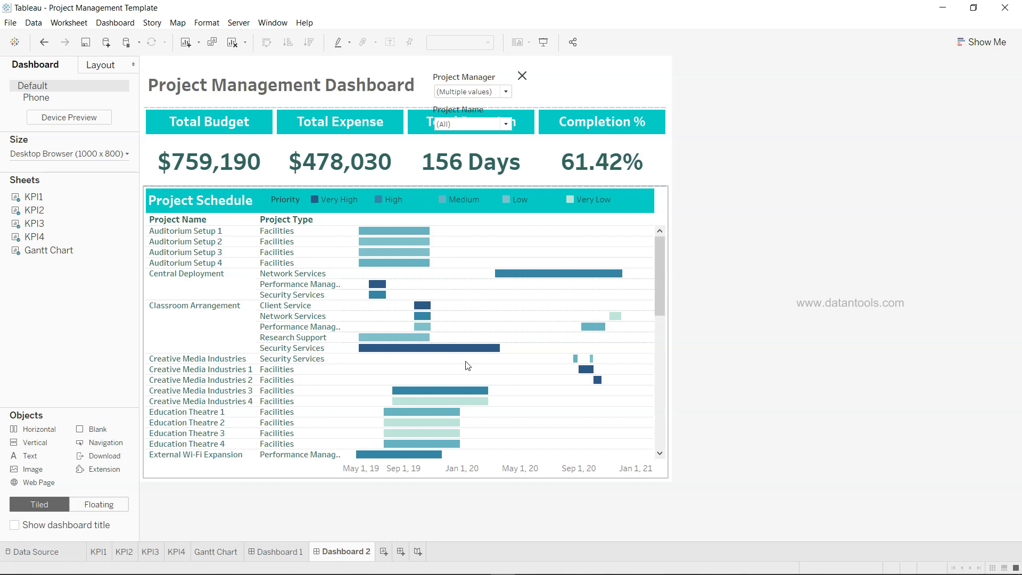
mouse_move(423, 147)
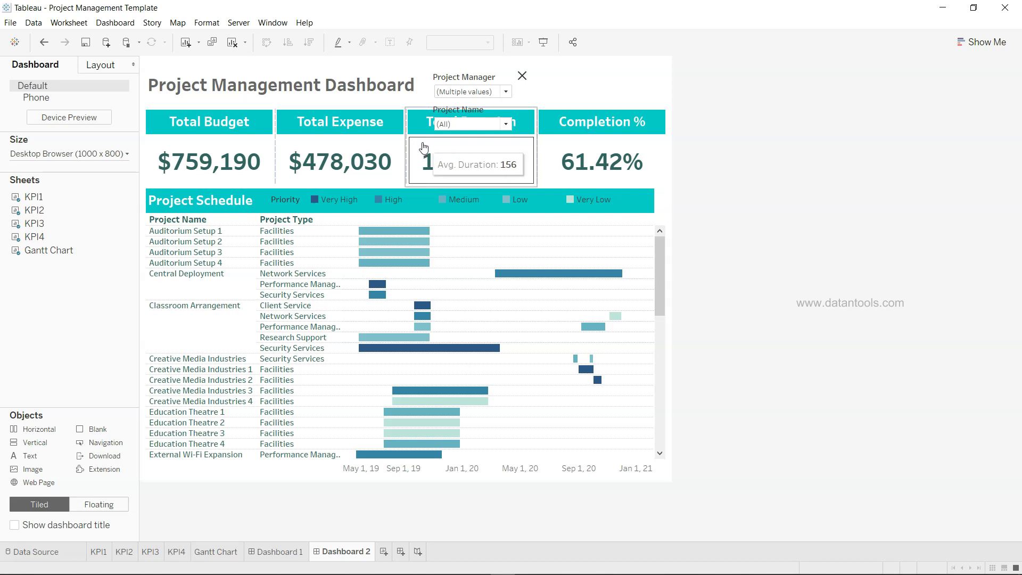
click(521, 77)
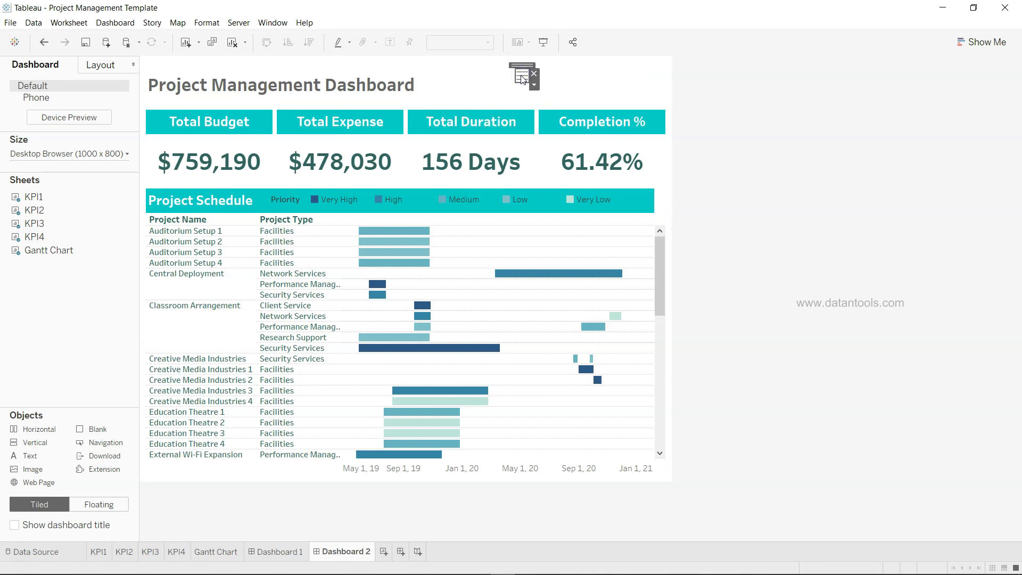
Preview Dashboard 2 in presentation mode, and then view Dashboard 1 the same way.
click(543, 42)
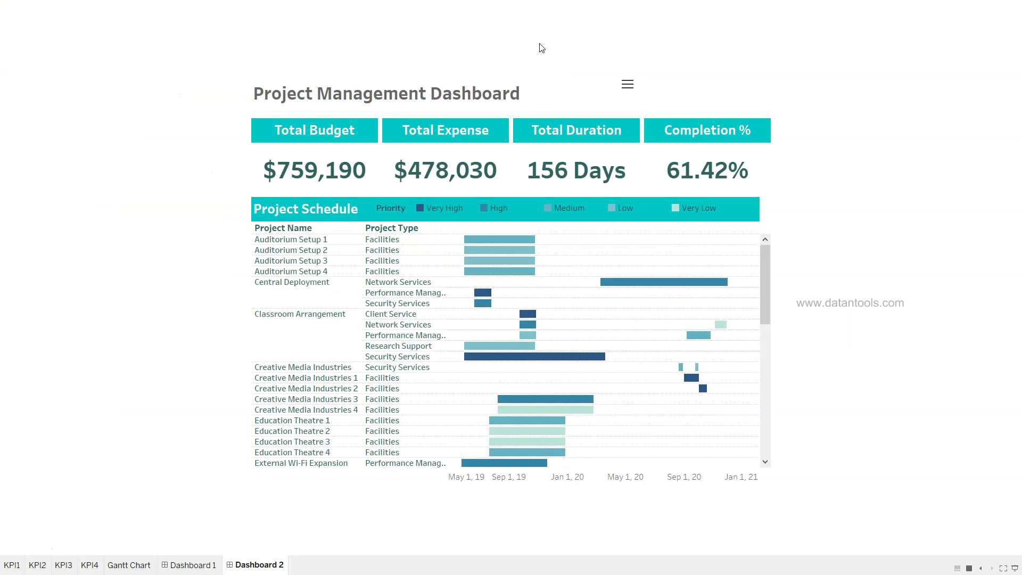
key(Escape)
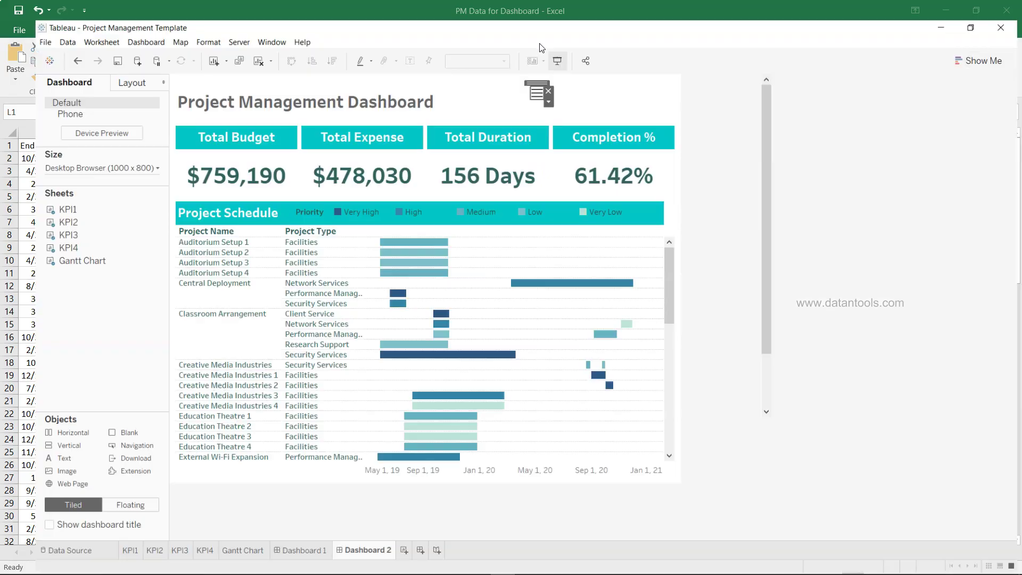
click(295, 553)
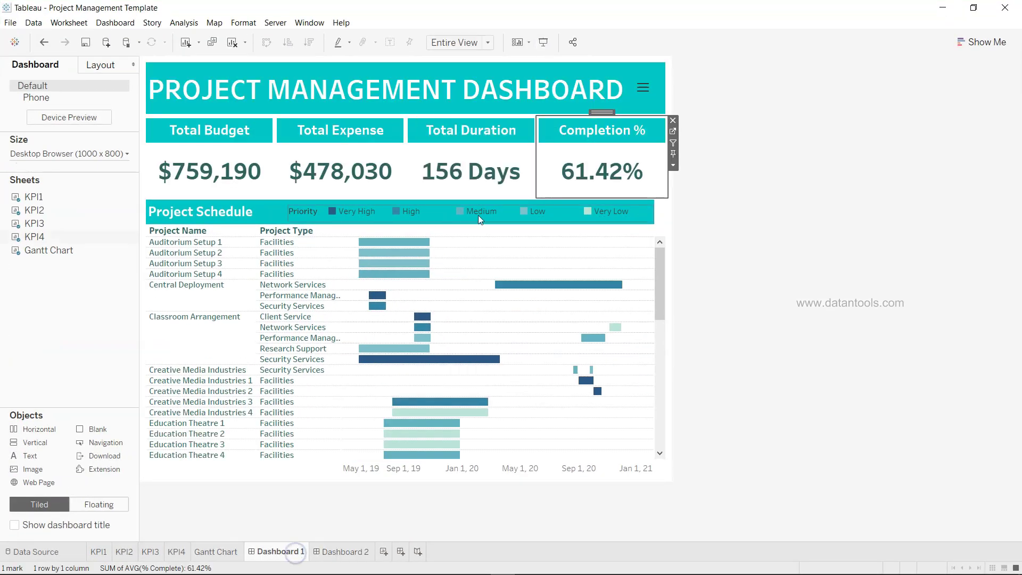
click(543, 42)
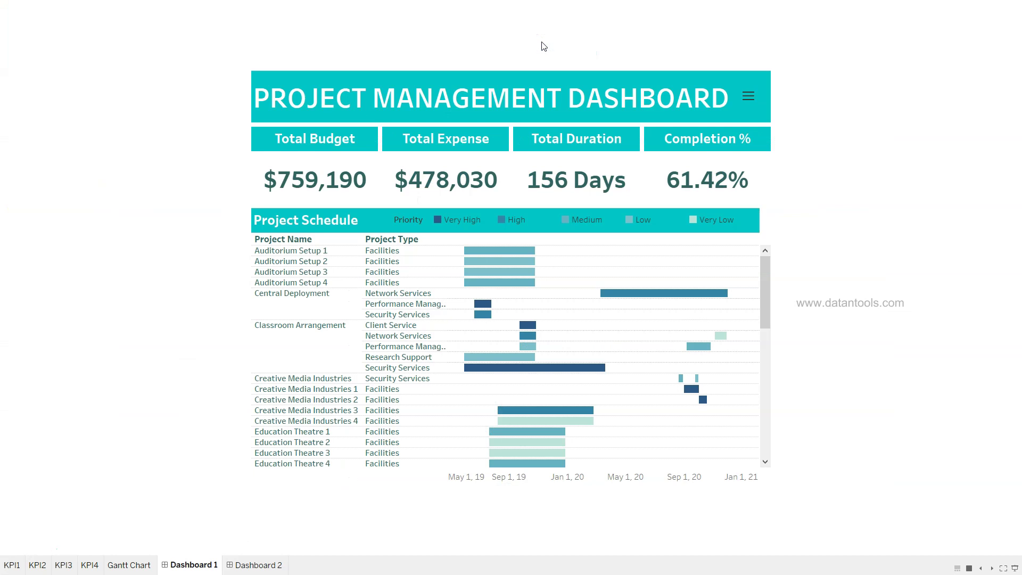